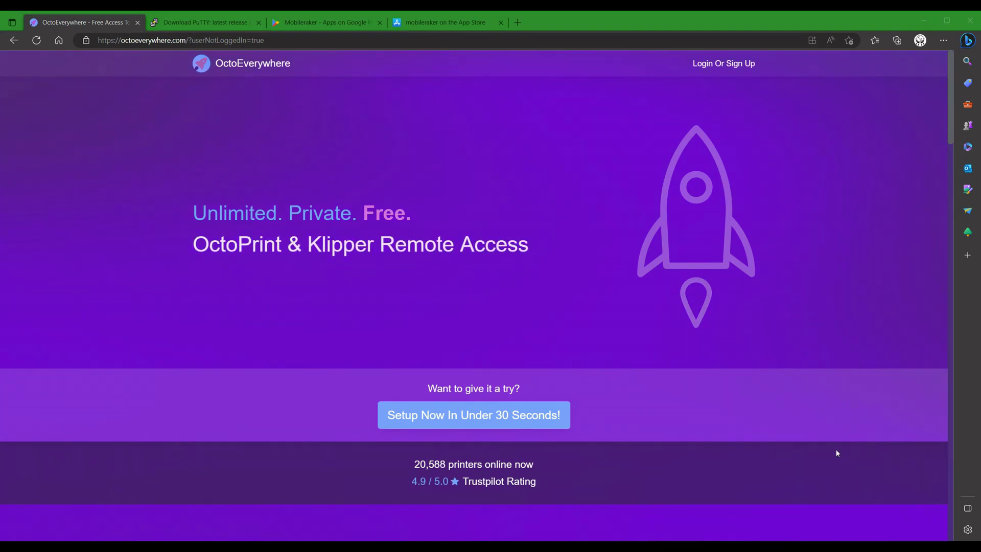
- Register a new OctoEverywhere account with an e-mail and confirmed password, reaching the empty dashboard
click(725, 66)
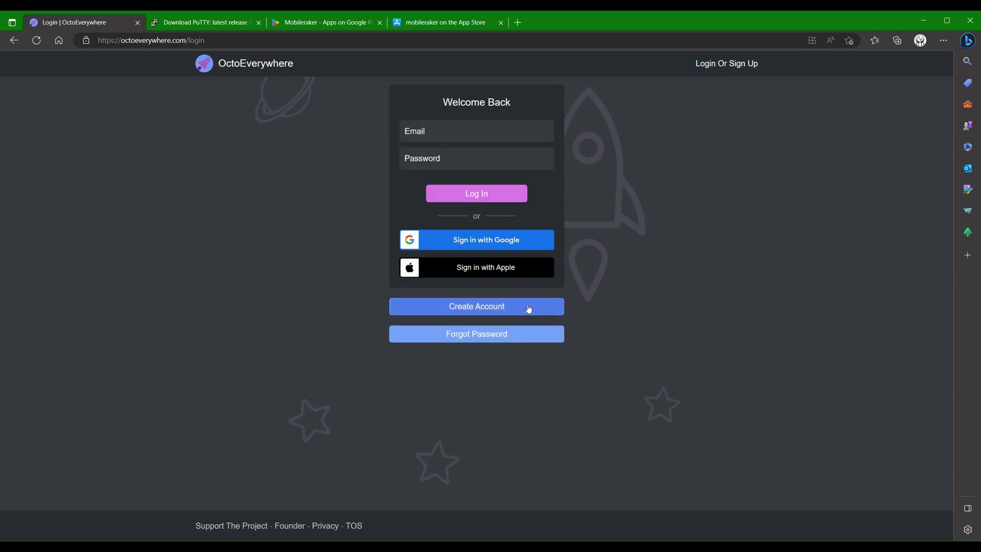
click(528, 308)
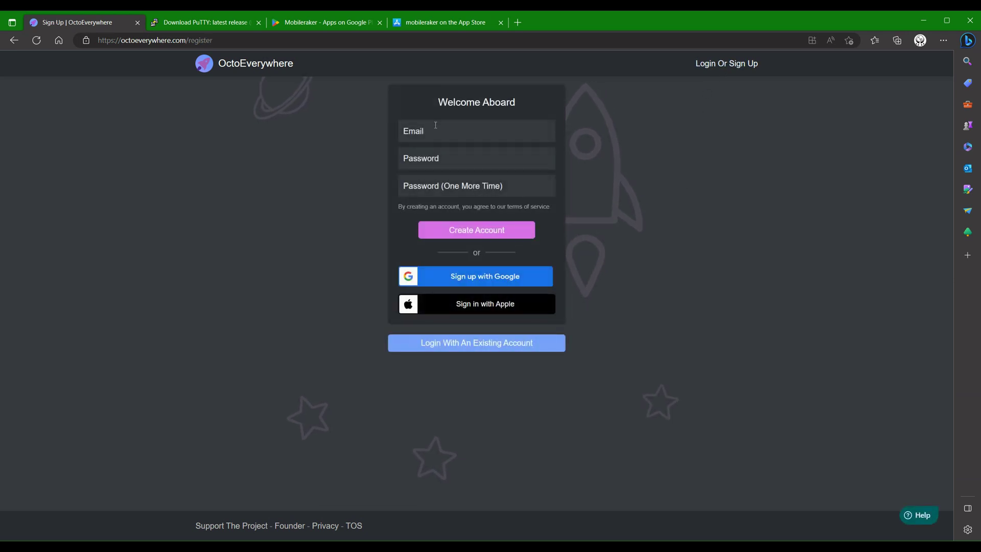
click(436, 125)
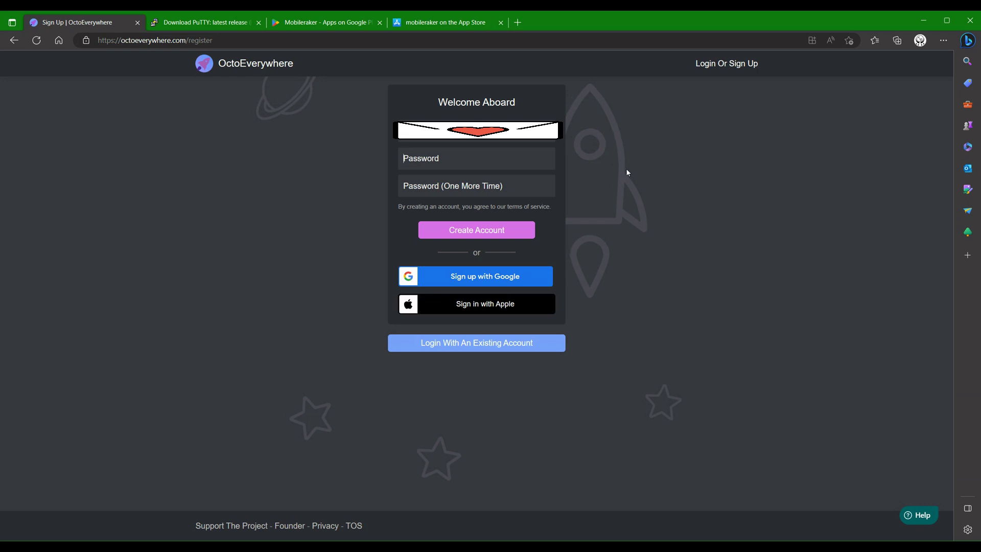
key(Tab)
text(***********)
click(515, 187)
text(****)
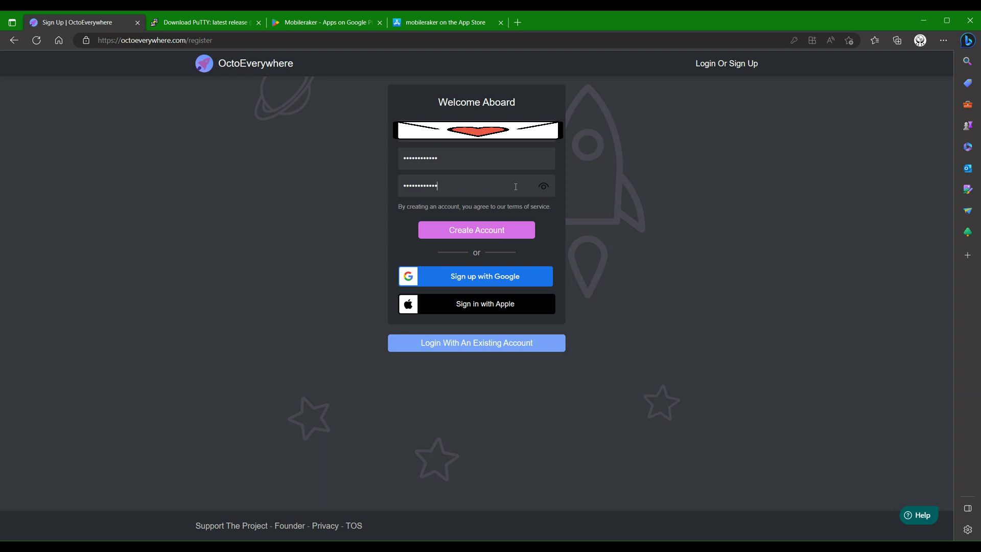
click(523, 234)
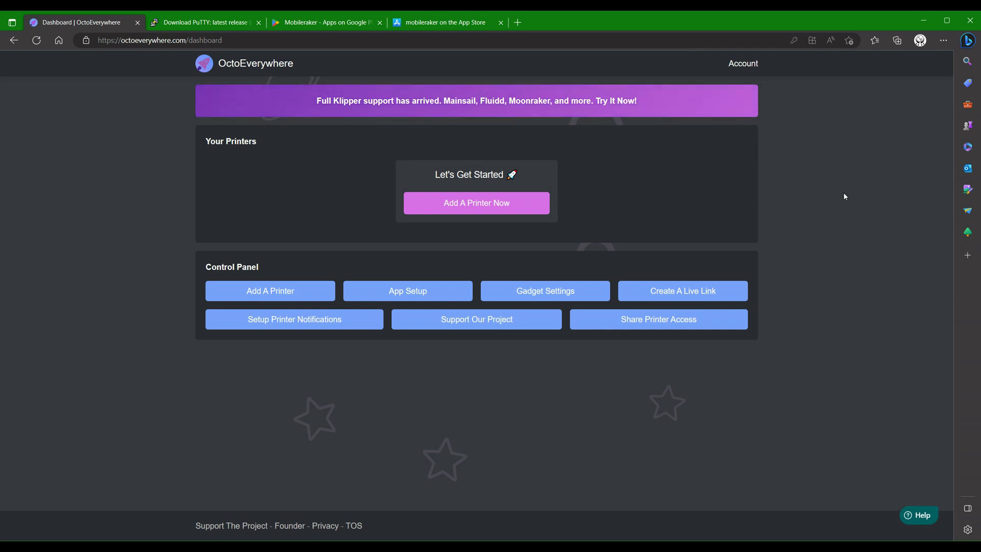
- Add a first printer and pick the Klipper platform to reveal the SSH install command
click(534, 209)
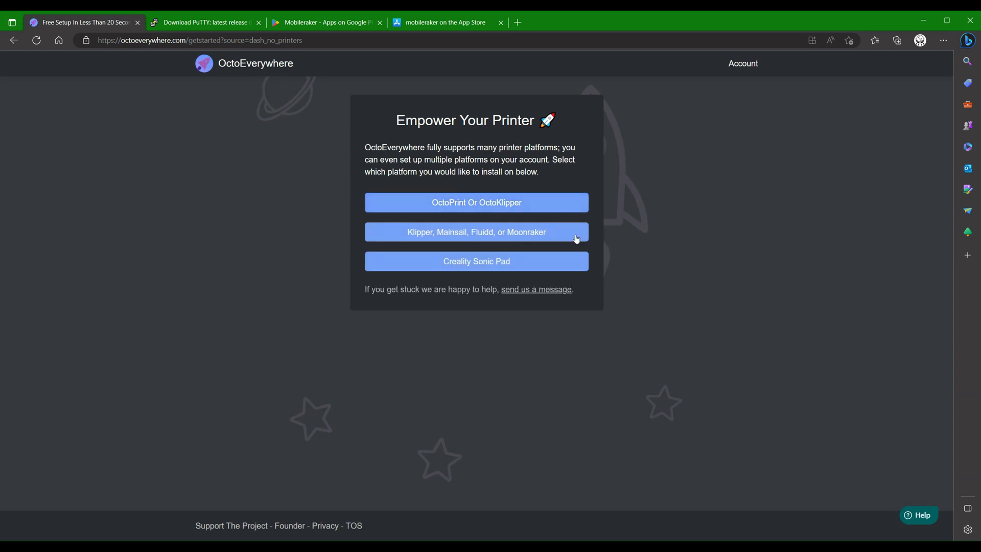
click(566, 234)
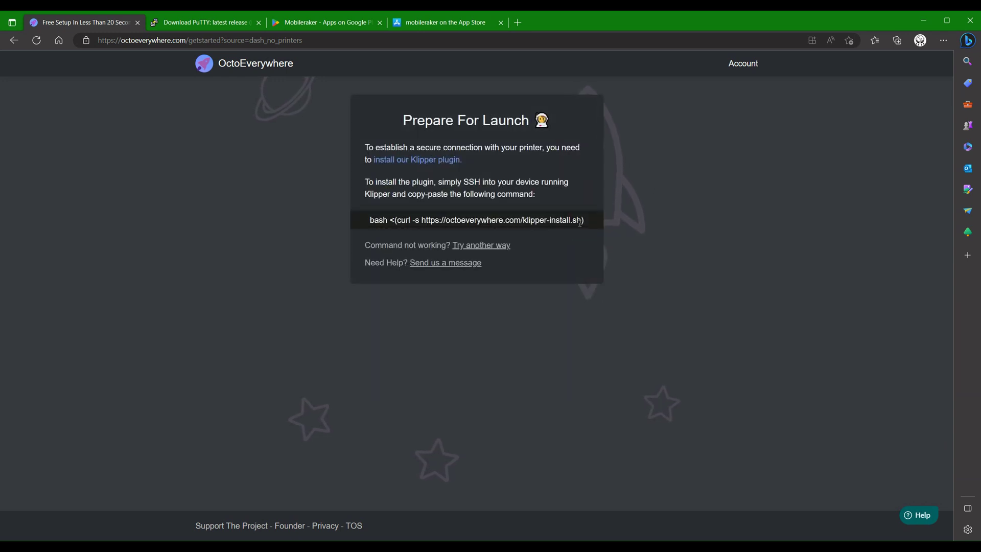
- Show the PuTTY 0.78 download page in Edge and launch PuTTY from recently added apps
click(223, 21)
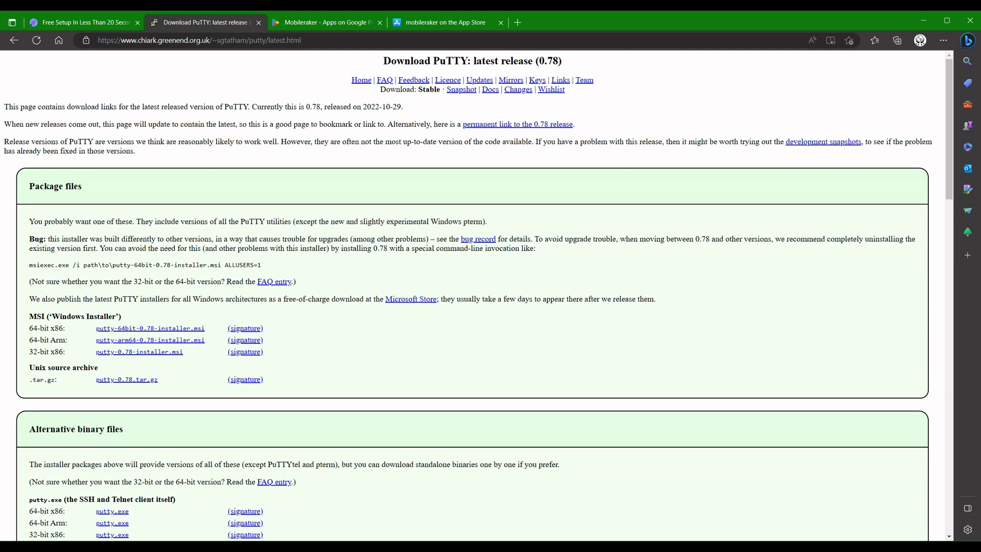
key(super)
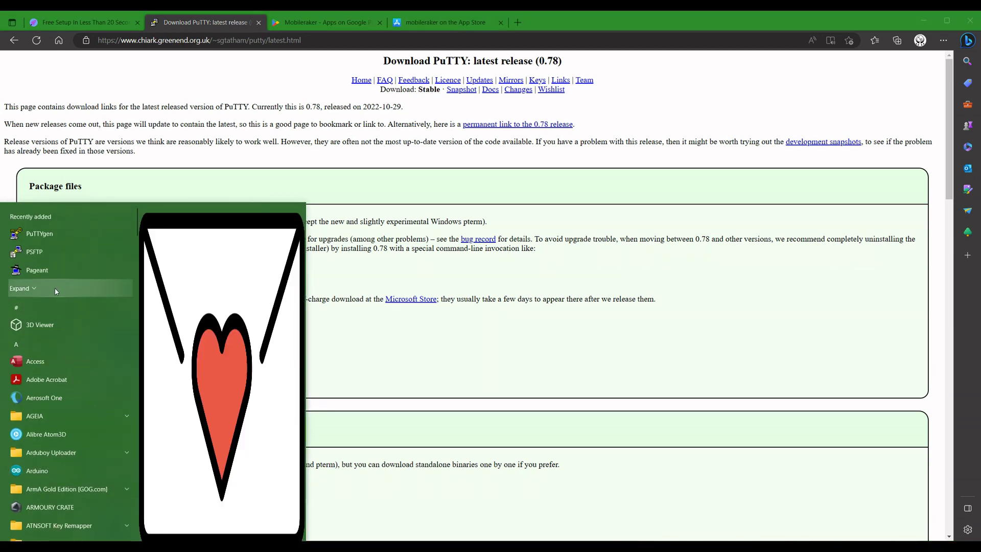
click(54, 287)
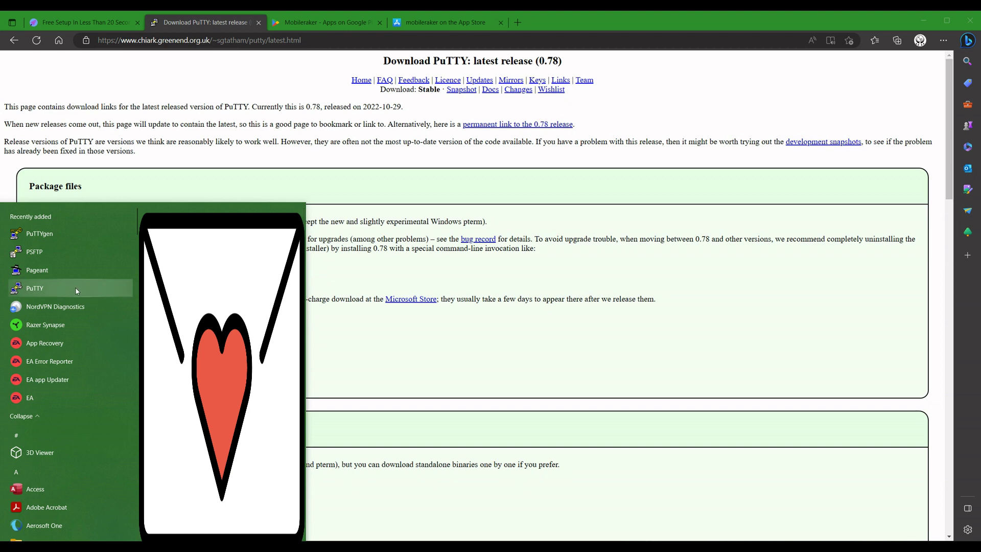
click(57, 286)
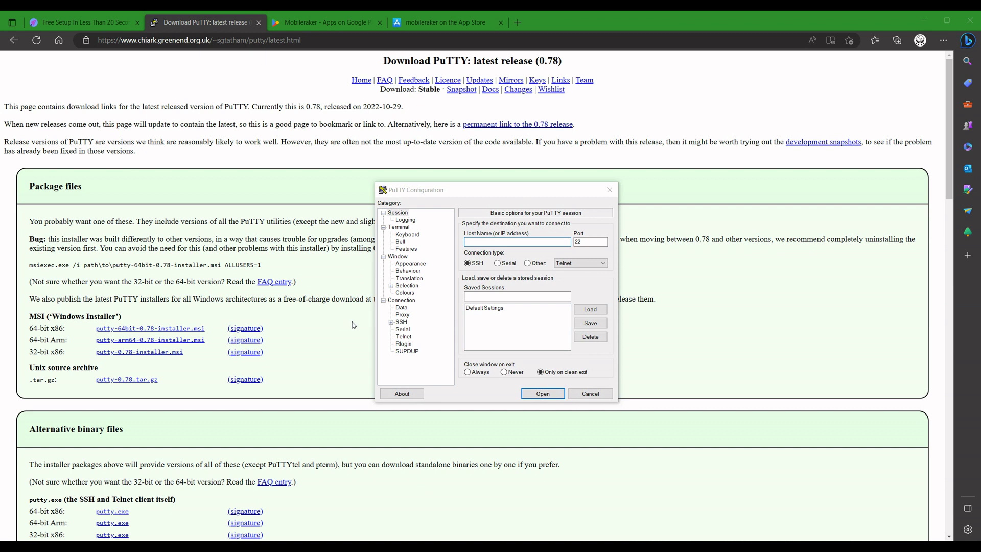
- Position PuTTY beside the OctoEverywhere install command and enter host 192.168.4.209
click(489, 243)
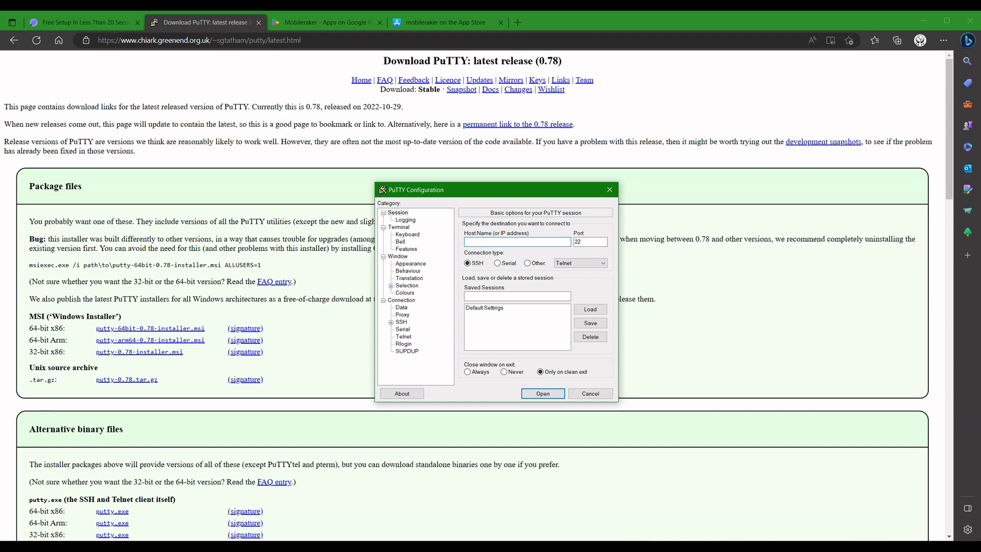
click(76, 23)
key(alt+Tab)
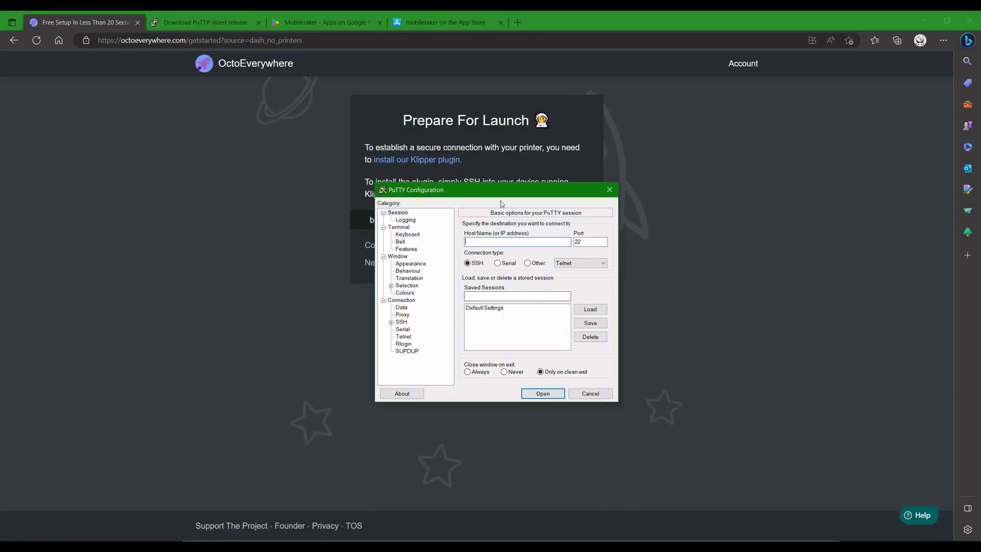
drag(502, 190, 551, 284)
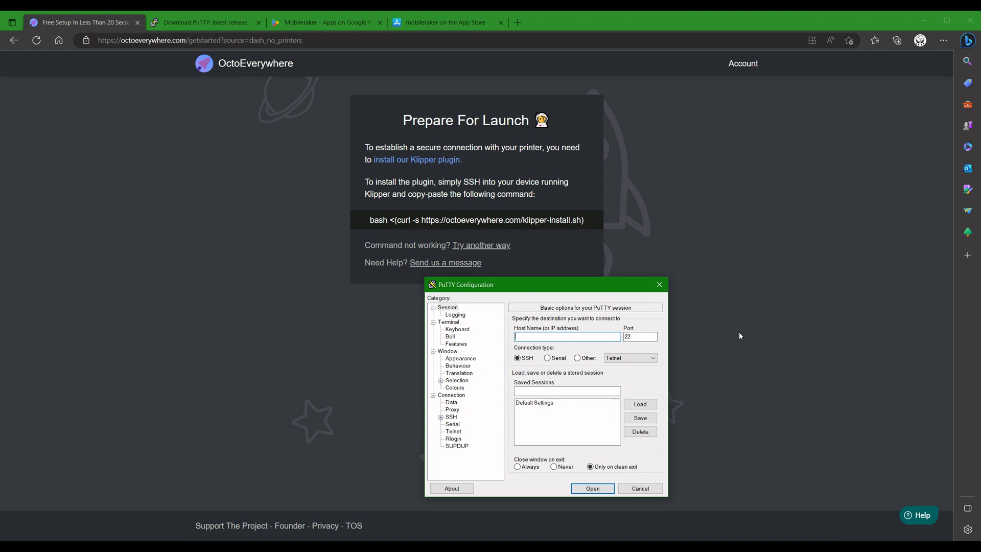
text(192.168.4.209)
- Connect over SSH to 192.168.4.209 and log in as pi with the account password
click(592, 487)
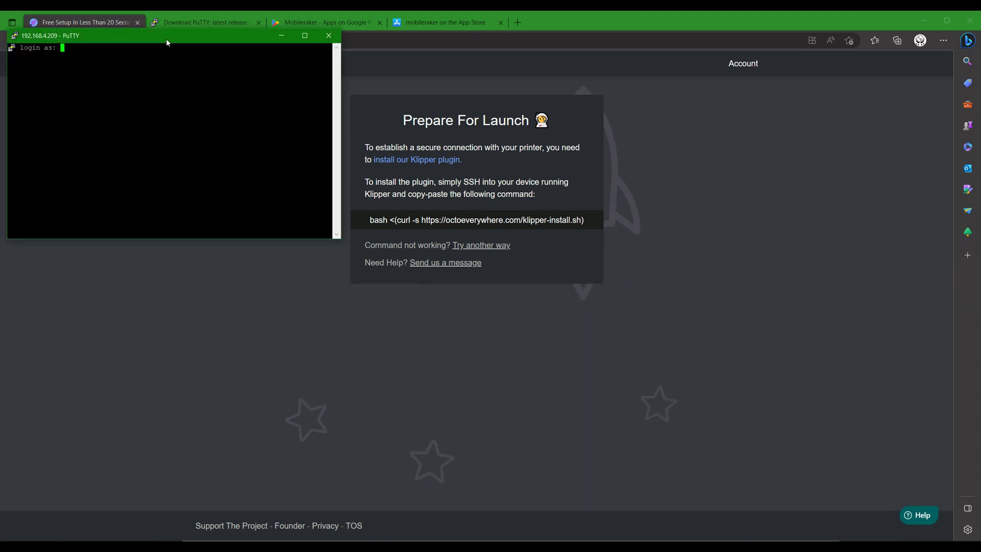
drag(167, 43, 165, 167)
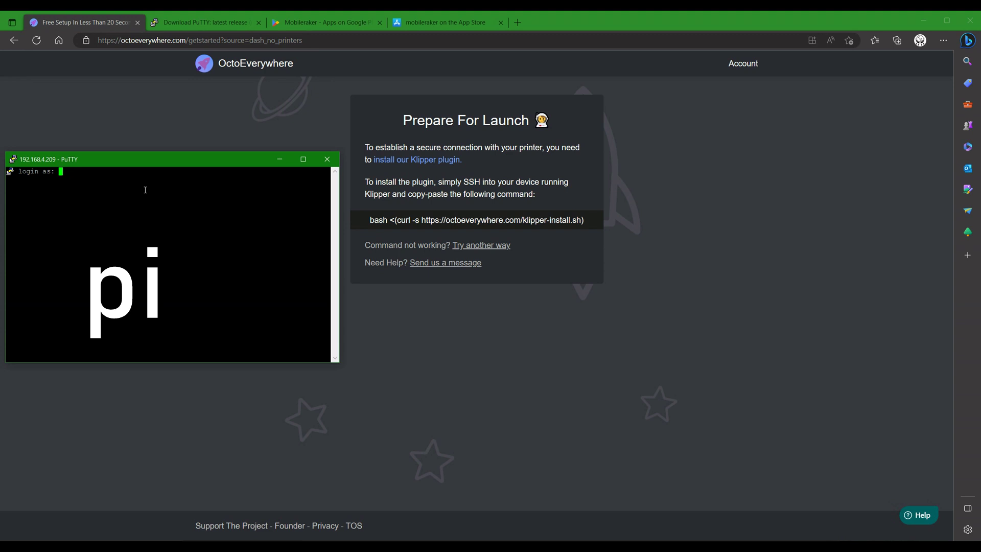
text(pi)
key(Return)
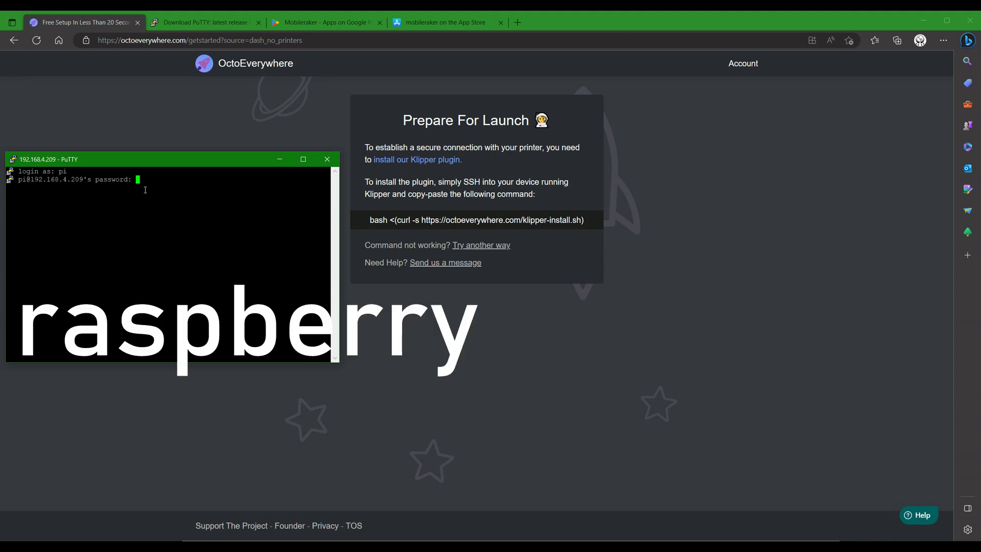
key(Return)
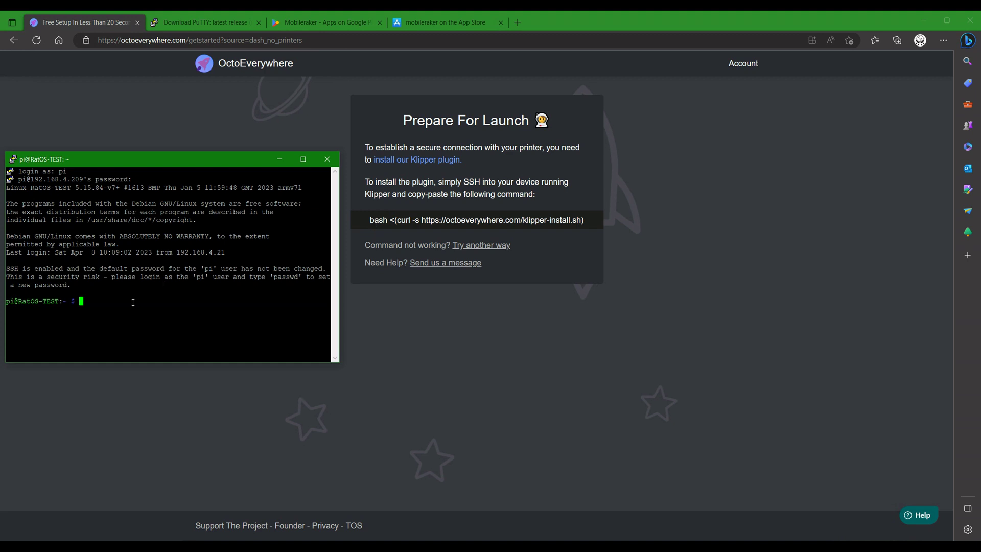
- Run the OctoEverywhere klipper-install.sh script with sudo, answering y then n until it fails
text(bash <(curl -s https://octoeverywhere.com)
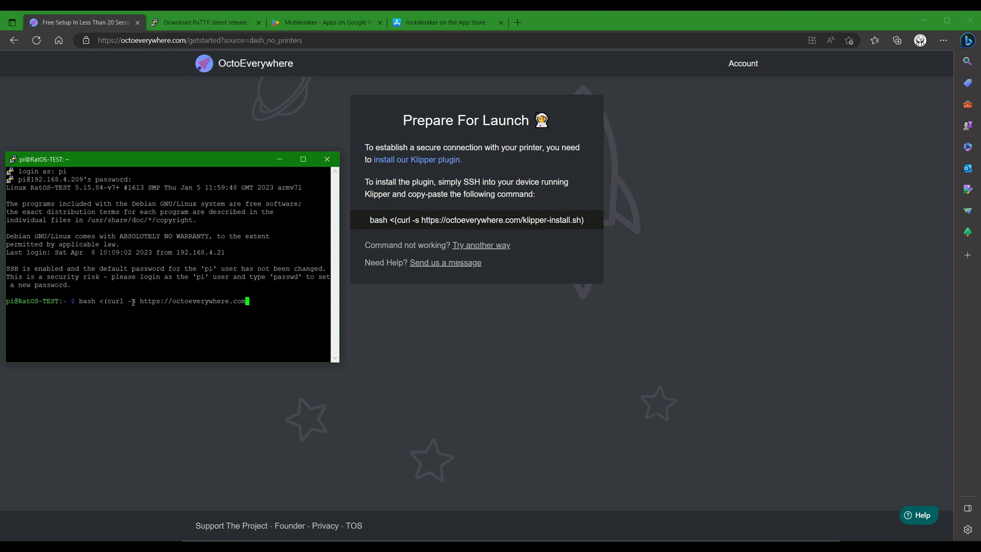
text(/klipper-install.sh))
key(Return)
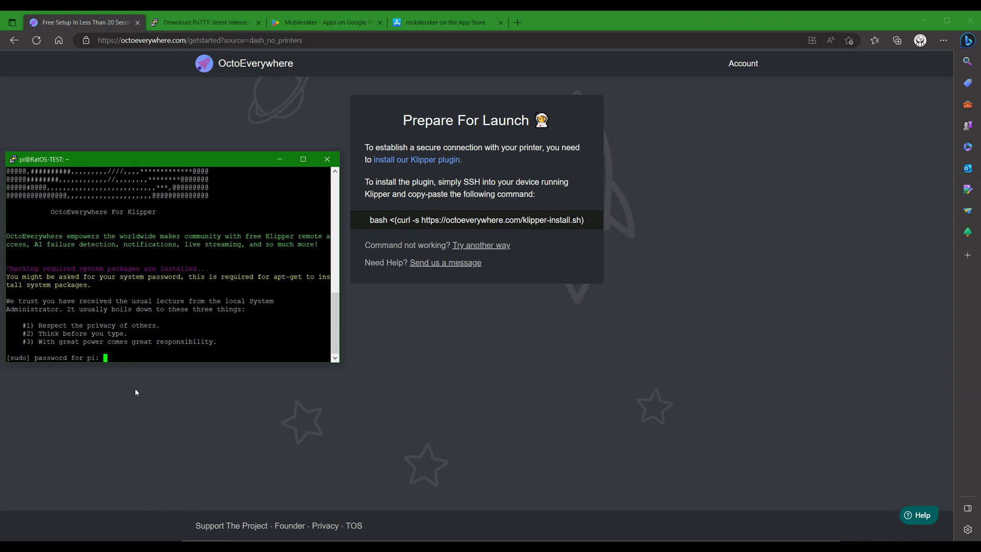
key(Return)
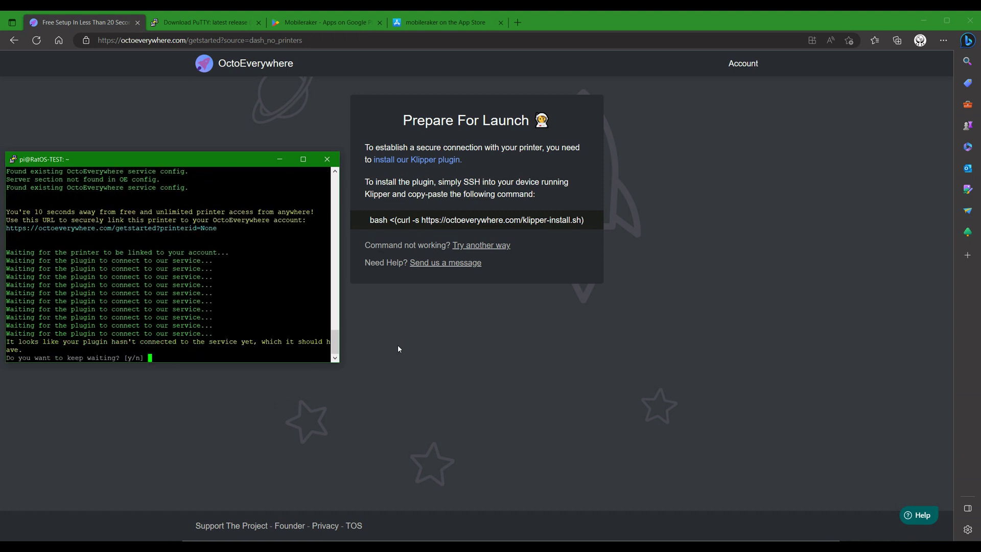
text(y)
key(Return)
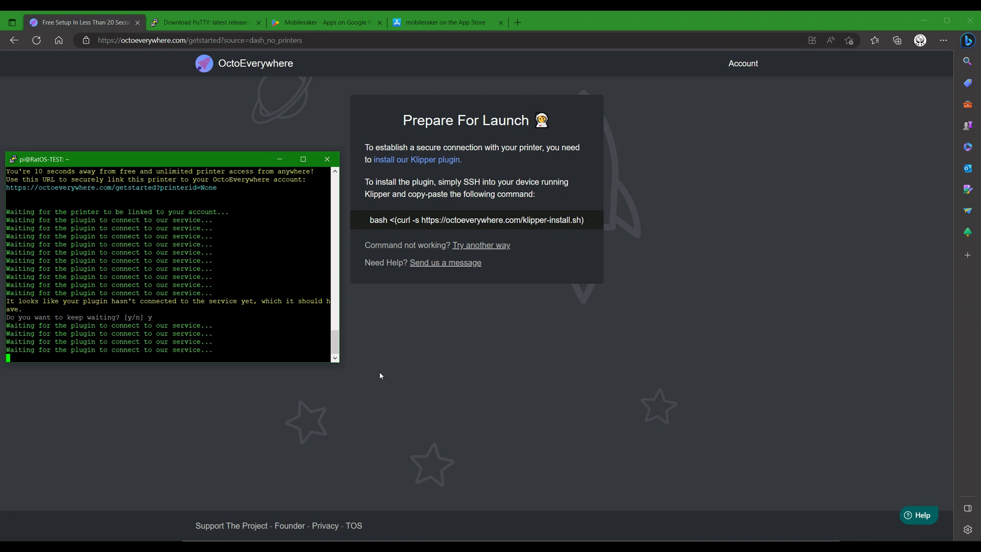
text(n)
key(Return)
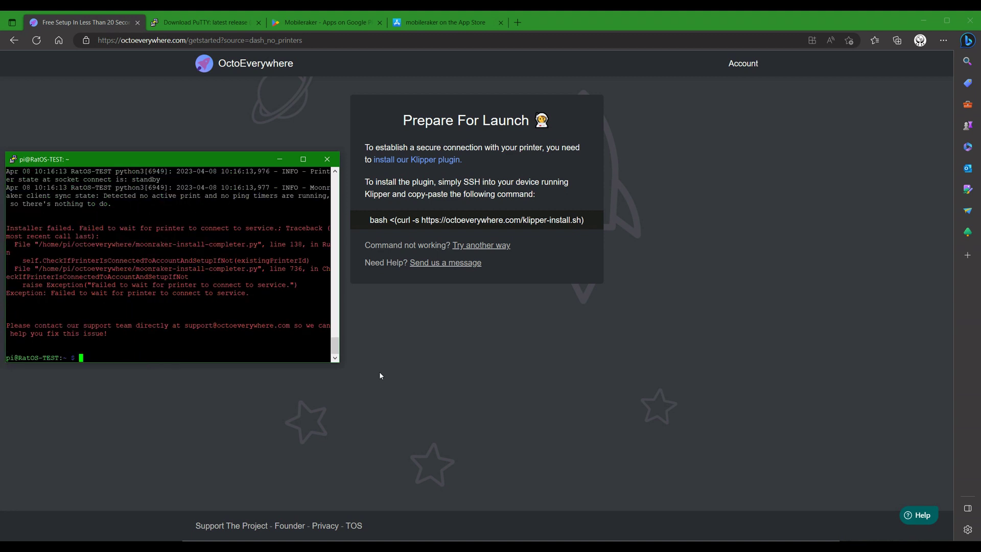
- Rerun the install script, accept account linking, copy the octoeverywhere.com/code address, then interrupt it
text(bash <(curl -s https://octoeverywhere)
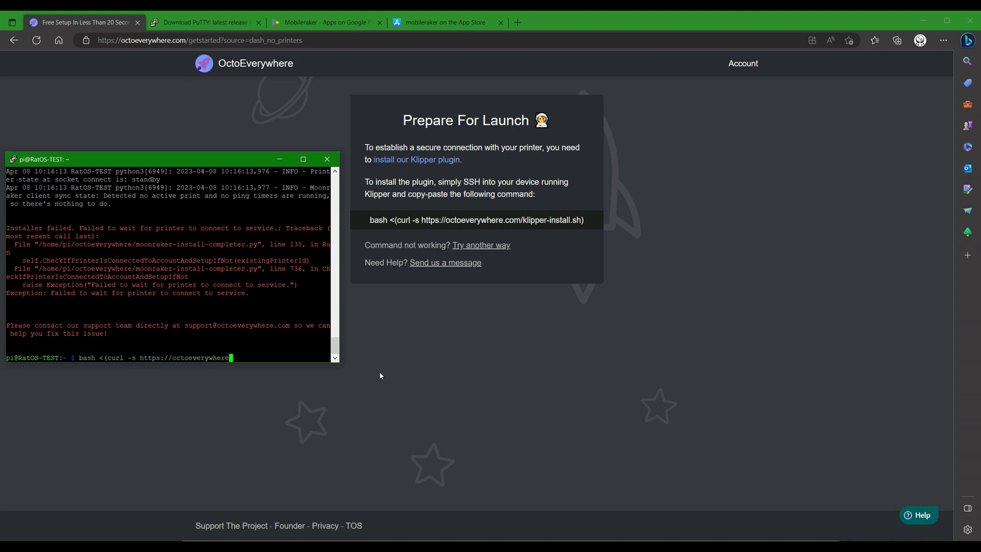
text(.com/klipper-install.sh))
key(Return)
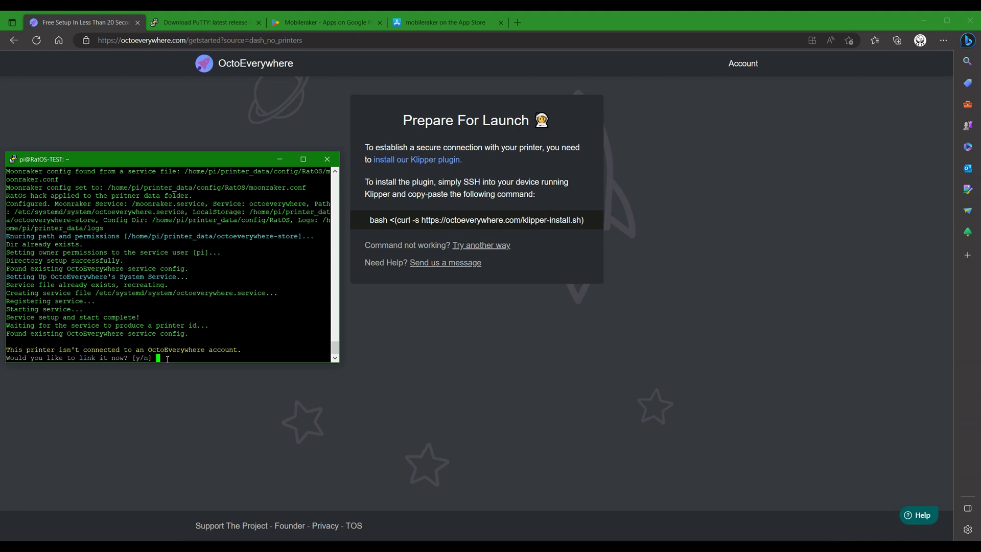
text(y)
key(Return)
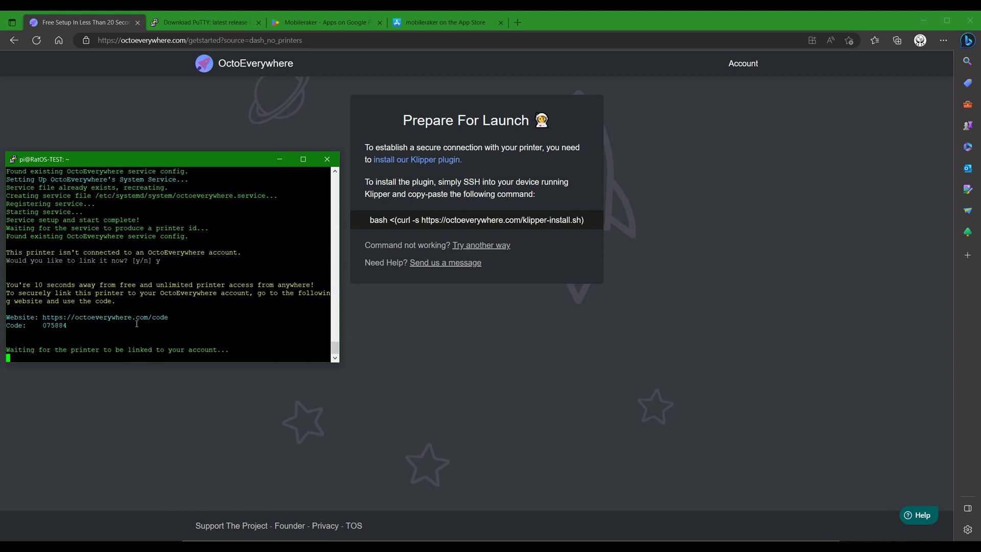
drag(170, 320, 46, 318)
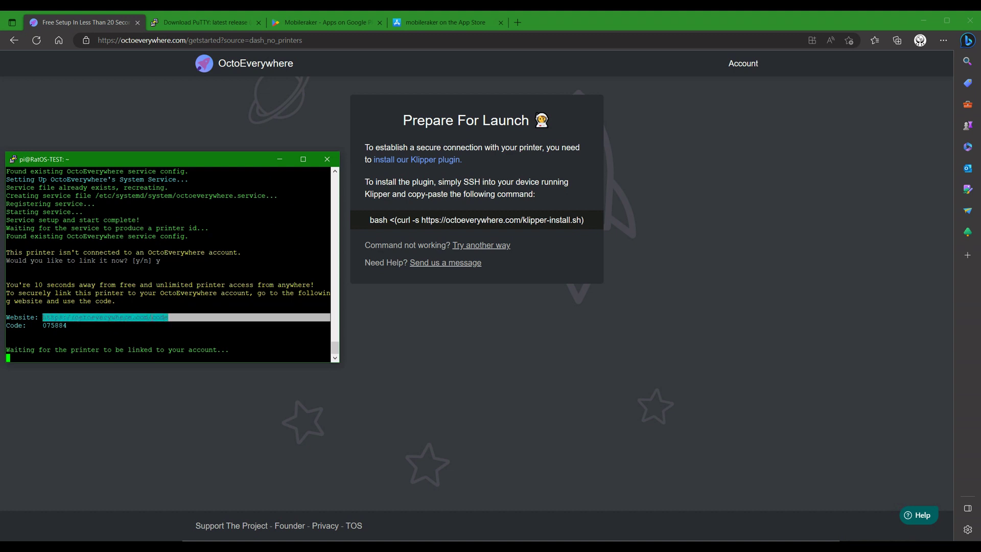
key(ctrl+c)
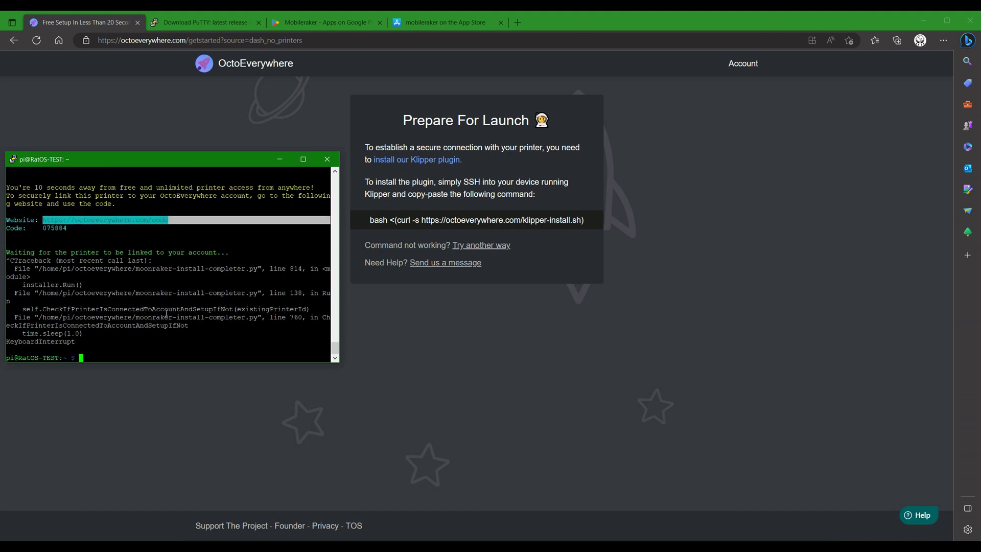
- Open octoeverywhere.com/code in a new tab and submit the printer's linking code from the terminal
click(517, 22)
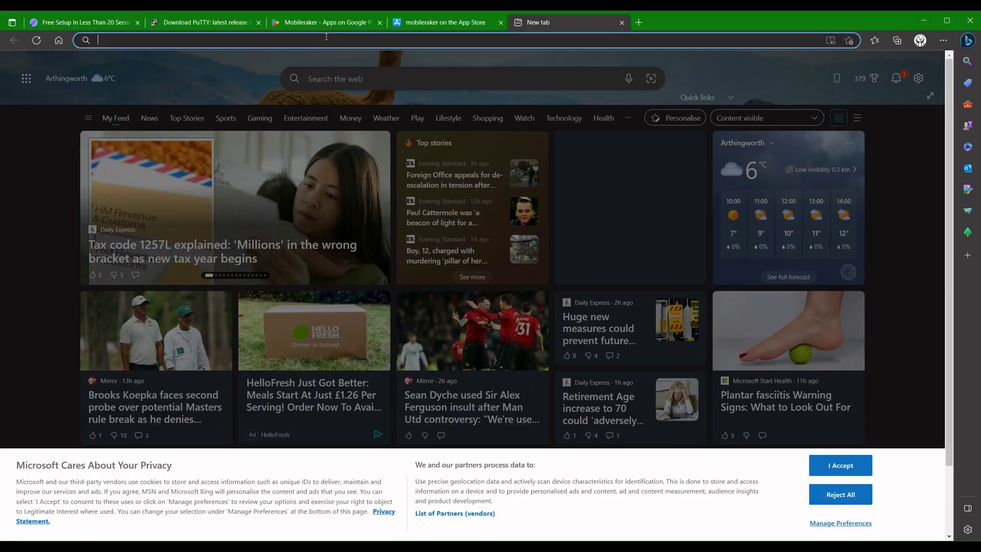
key(ctrl+v)
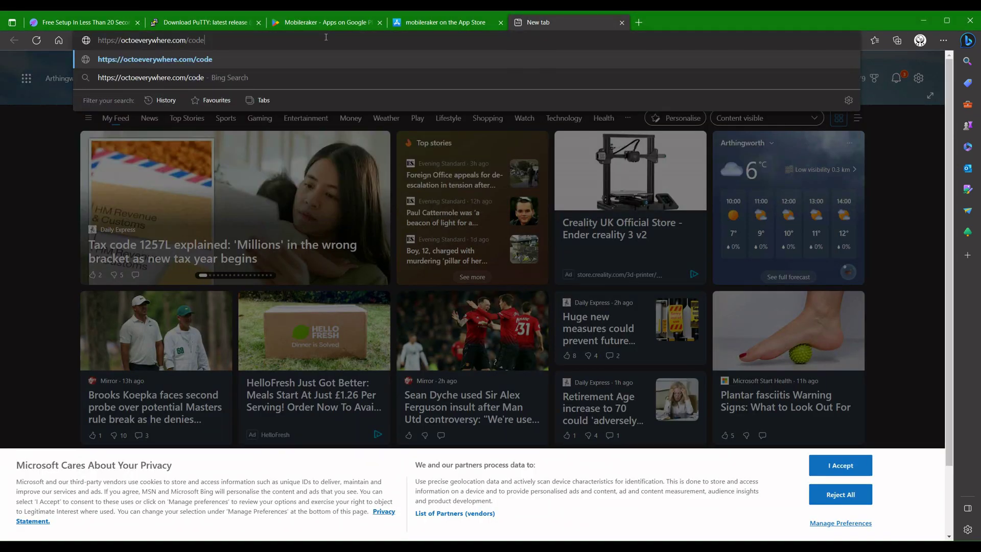
key(Return)
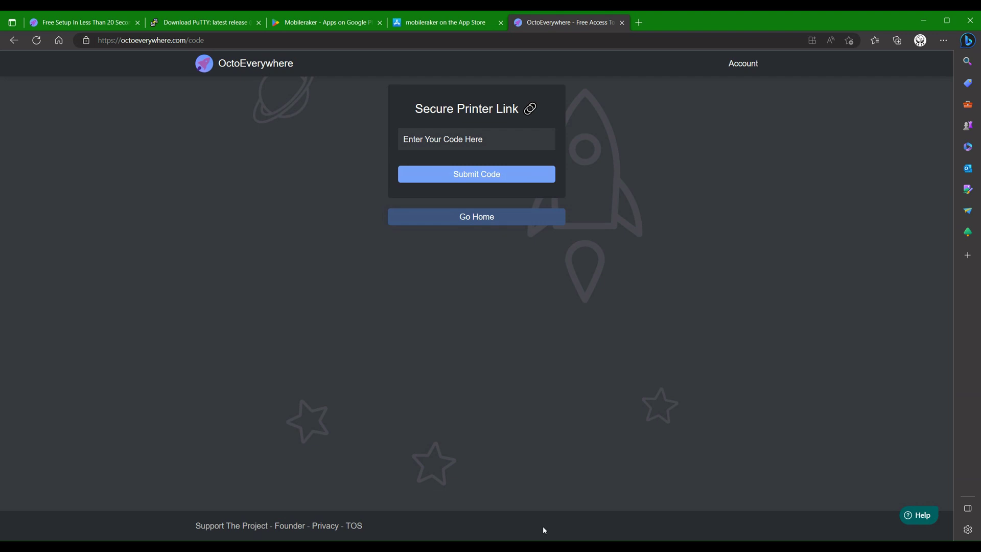
key(alt+Tab)
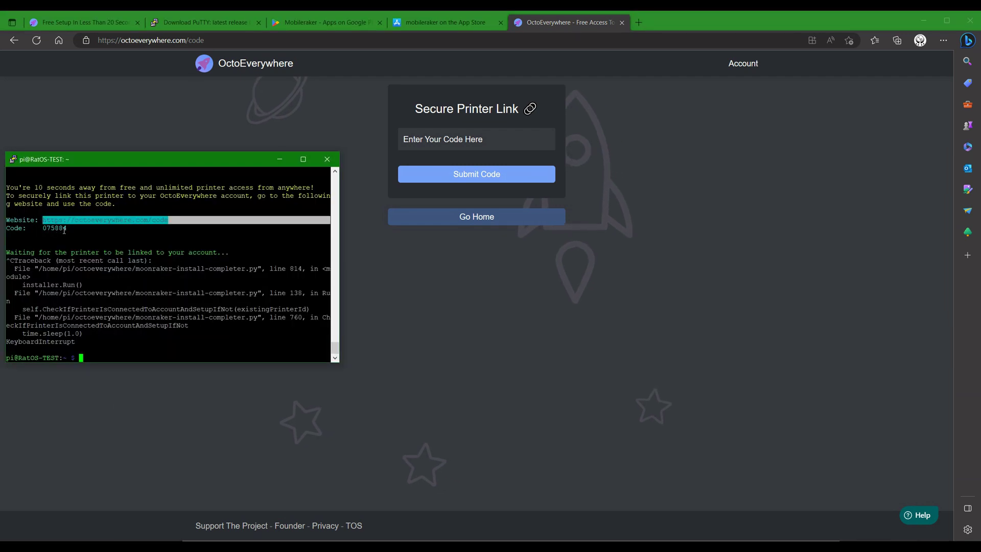
click(424, 143)
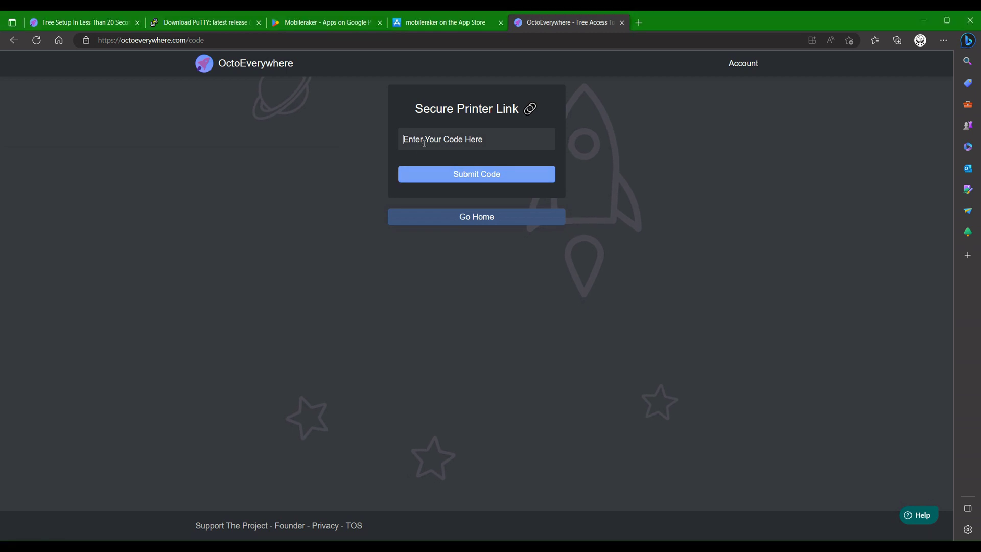
text(075884)
click(476, 174)
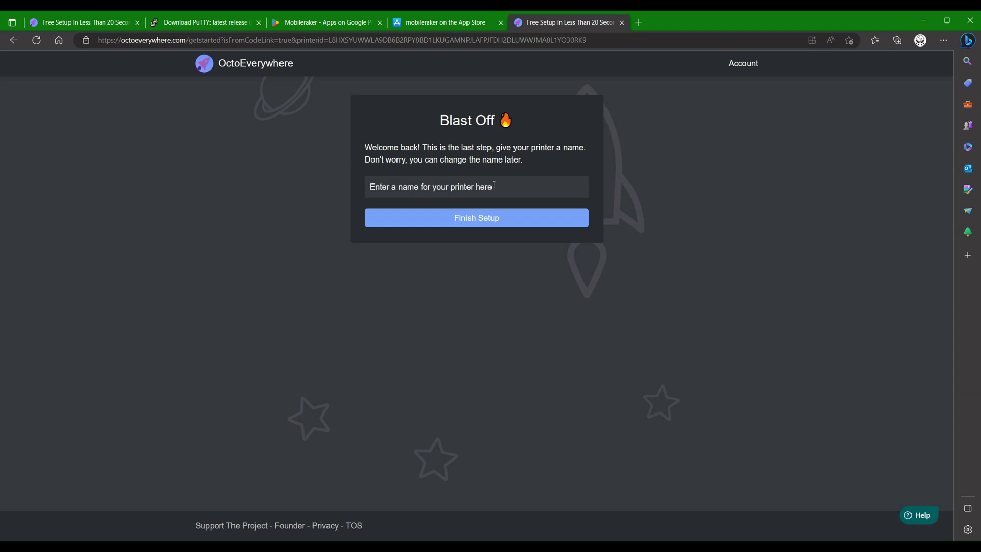
- Name the printer RatRig-TEST and finish the OctoEverywhere setup
text(RatRig TEST)
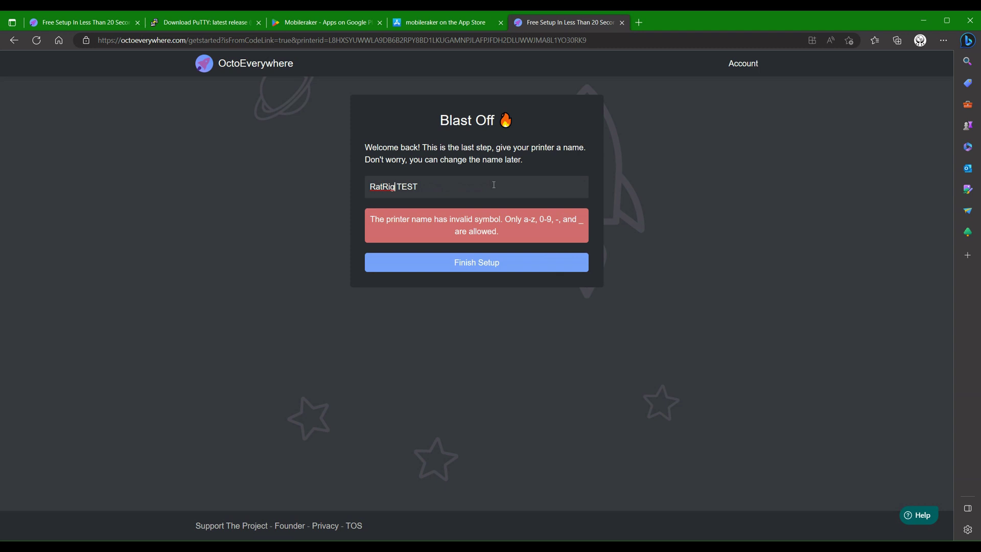
key(BackSpace)
text(-)
click(519, 226)
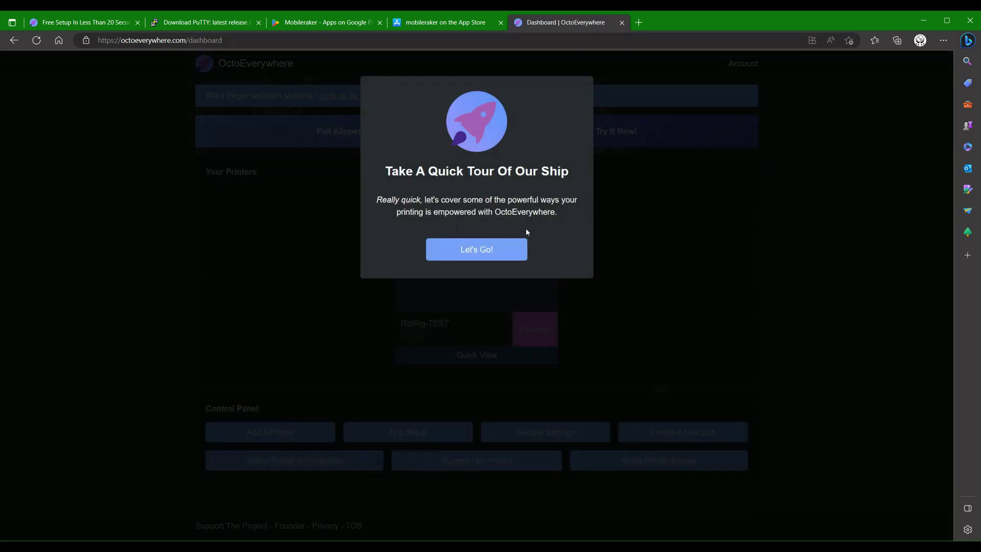
- Go through the welcome tour, dismiss Supporter Perks, and connect to RatRig-TEST
click(503, 250)
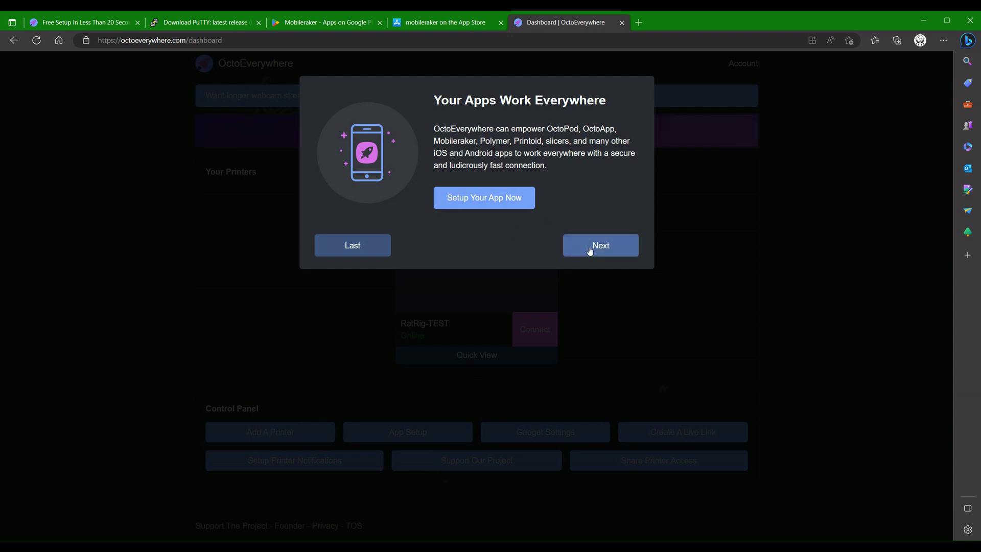
click(589, 250)
click(600, 248)
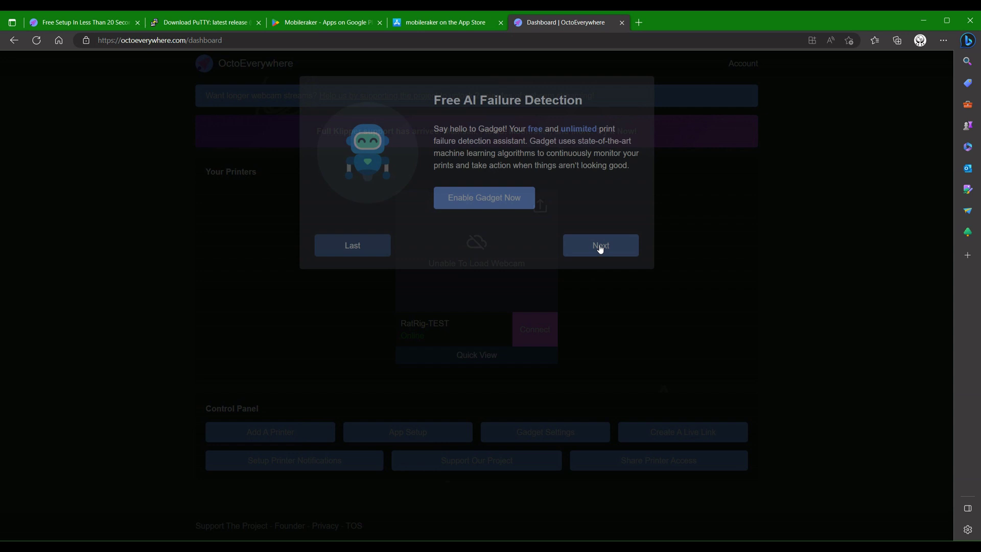
click(607, 251)
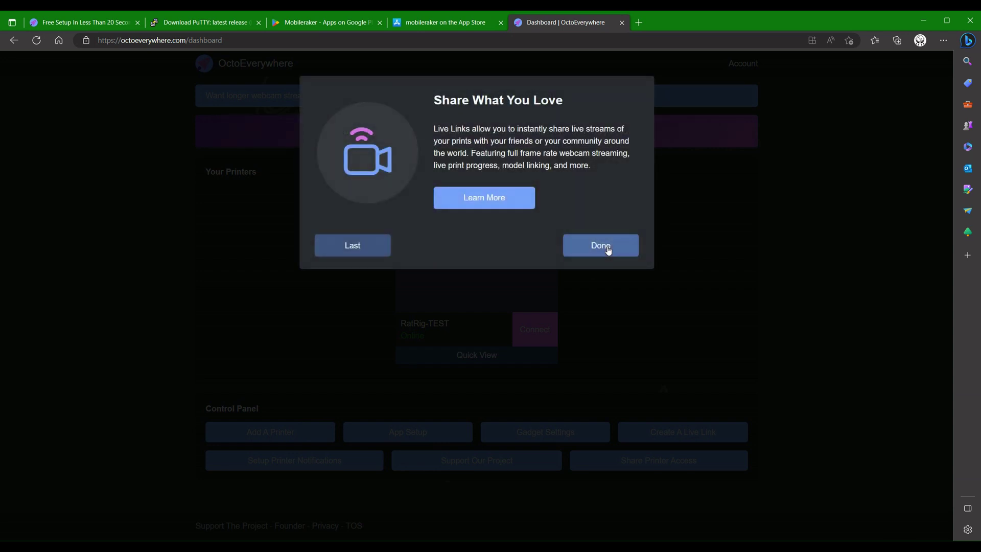
click(607, 249)
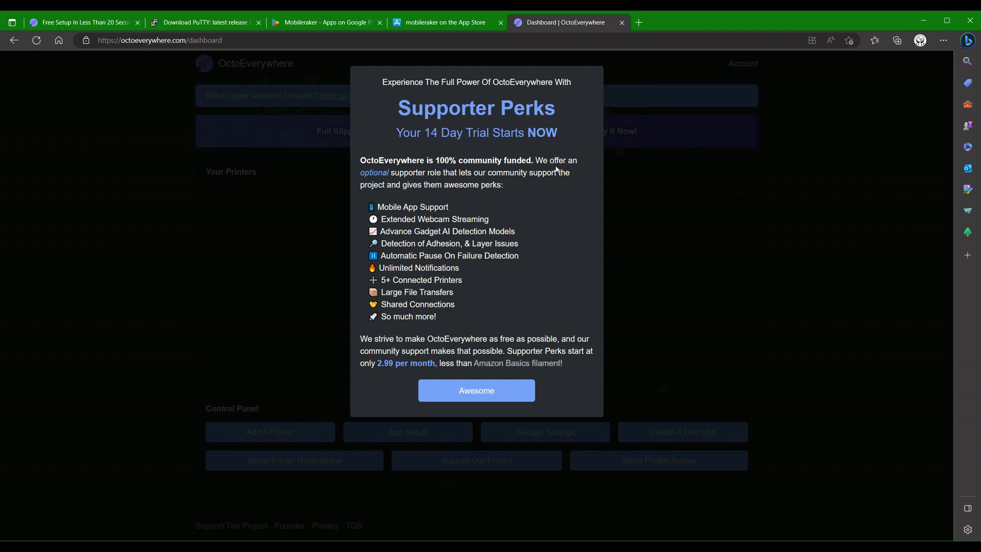
click(516, 394)
click(535, 328)
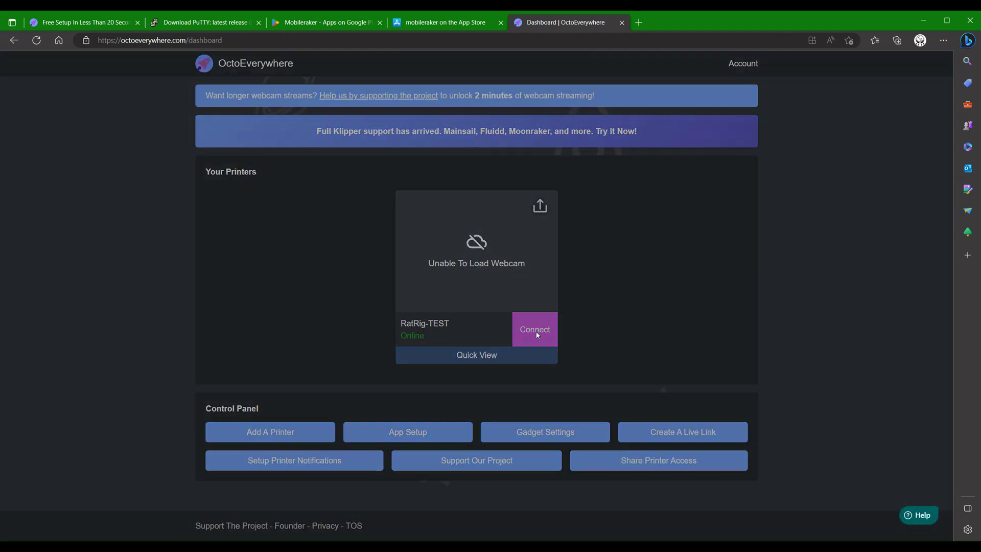
- Open RatRig-TEST's RatOS dashboard at ratrig-test.octoeverywhere.com, then go back to the OctoEverywhere dashboard
click(487, 214)
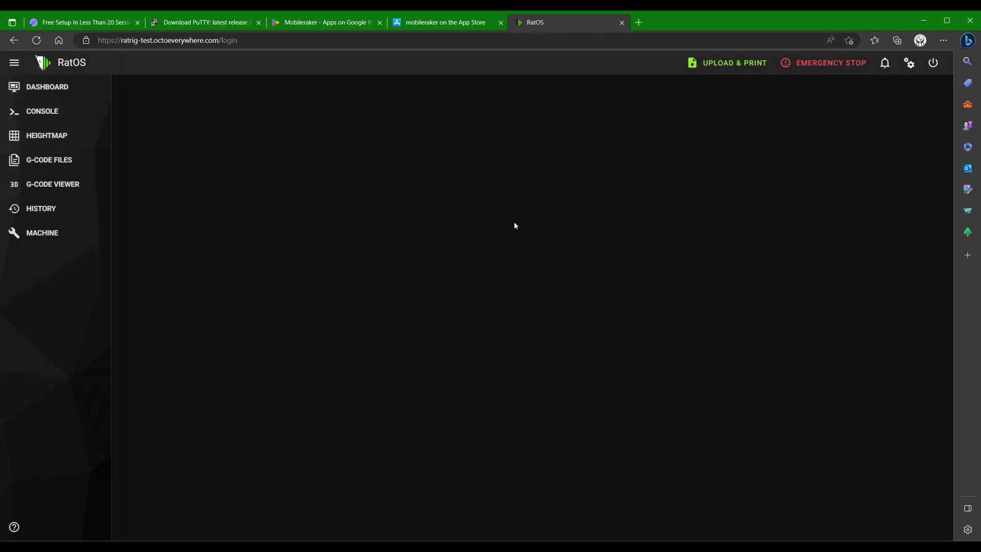
click(56, 90)
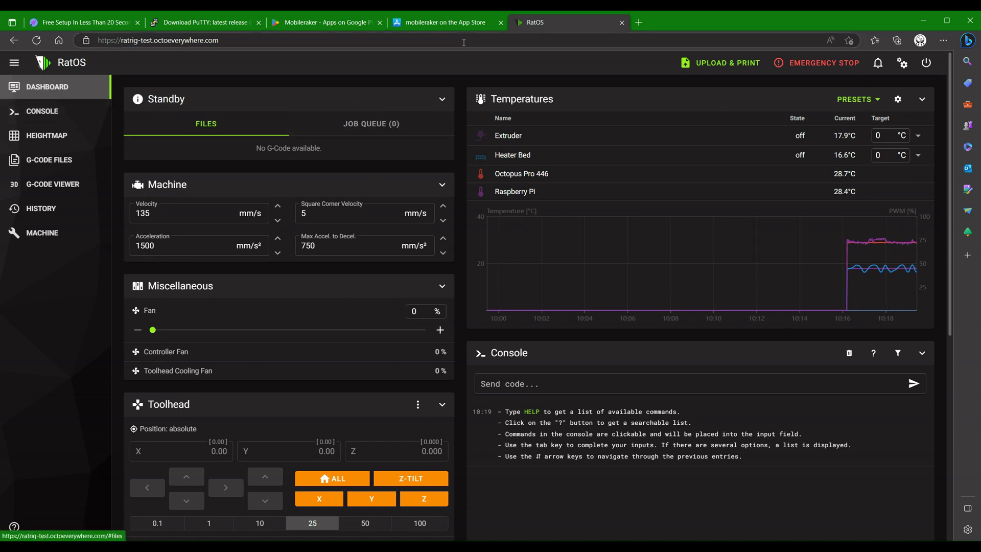
click(81, 22)
click(239, 68)
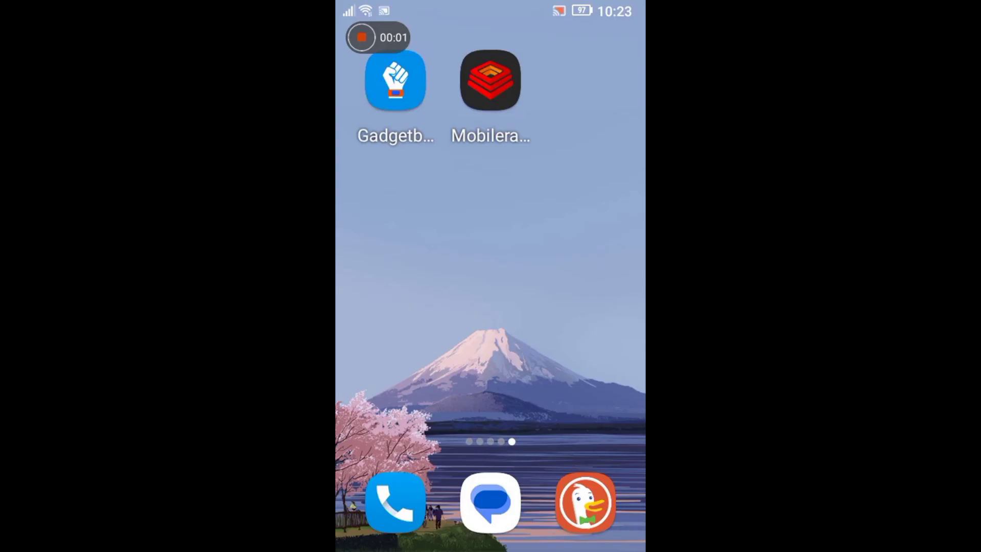
- Launch Mobileraker on the phone and start adding a new printer through OctoEverywhere
click(490, 81)
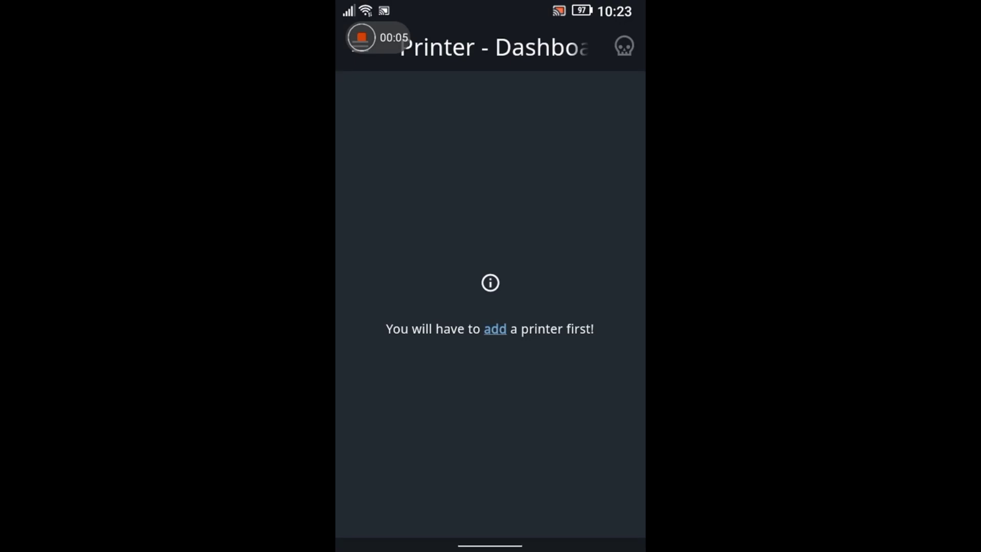
click(495, 328)
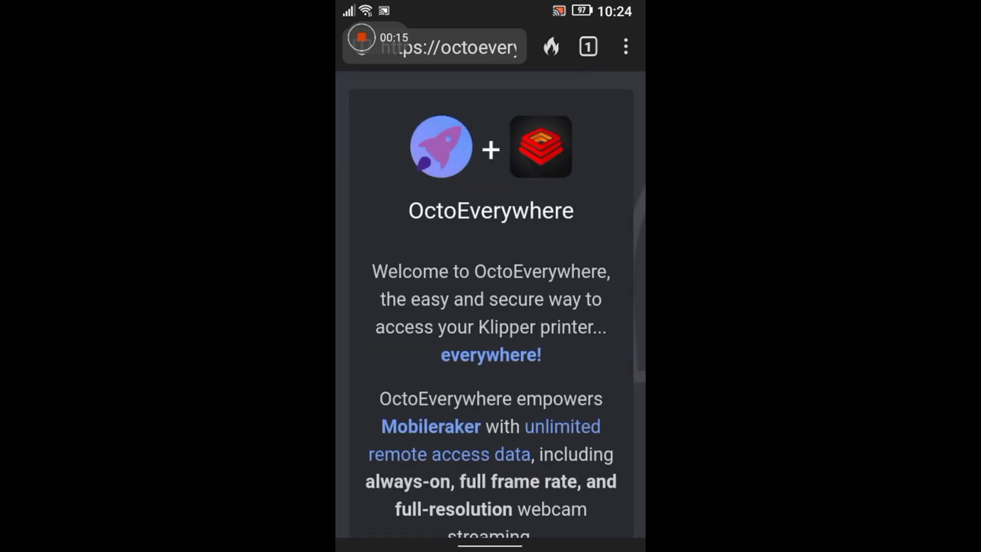
scroll(491, 281, down, 10)
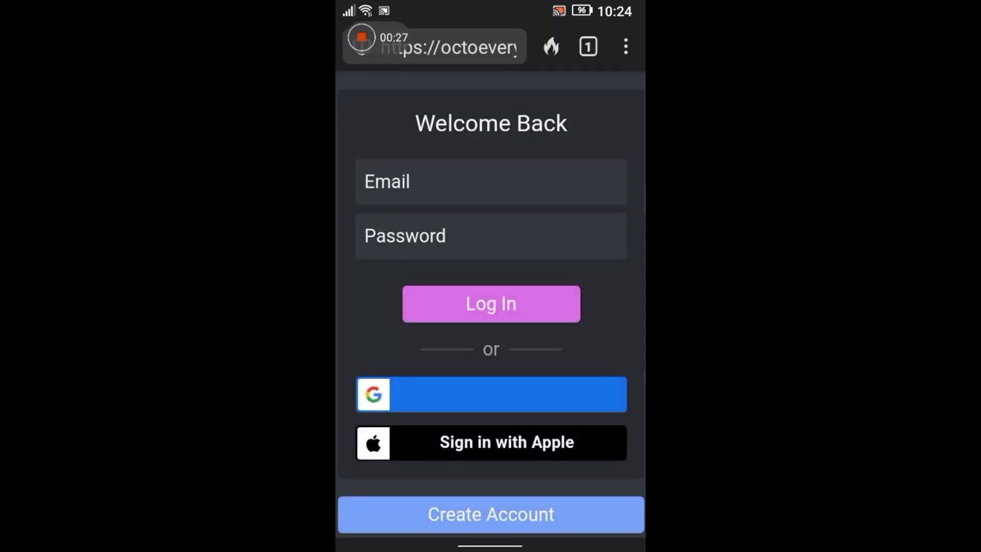
- Log in to OctoEverywhere with the account e-mail and password
click(373, 181)
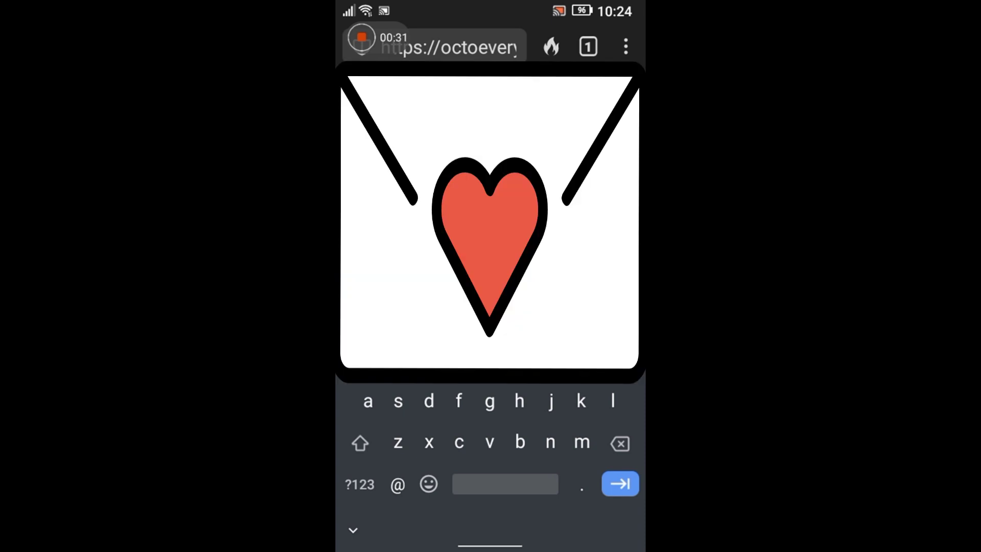
key(Tab)
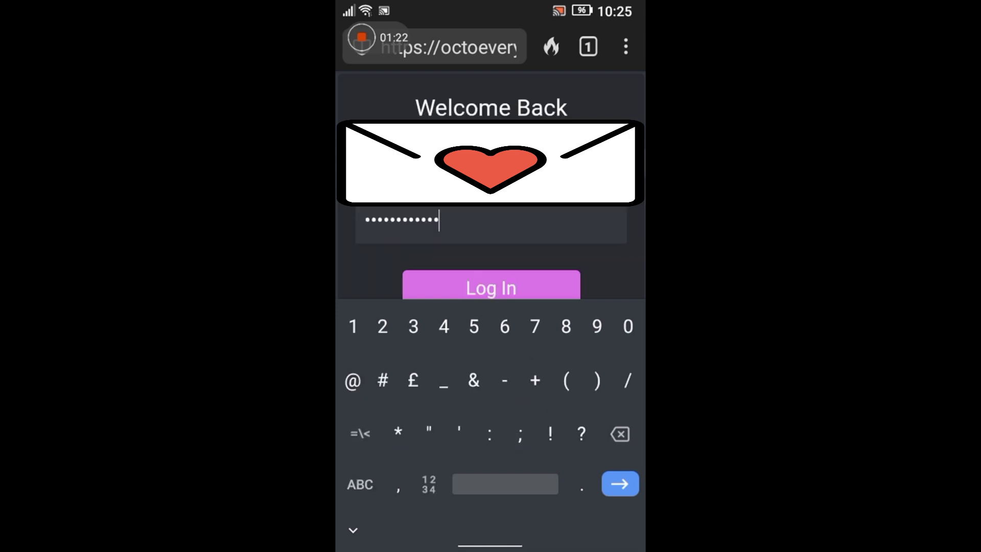
key(Return)
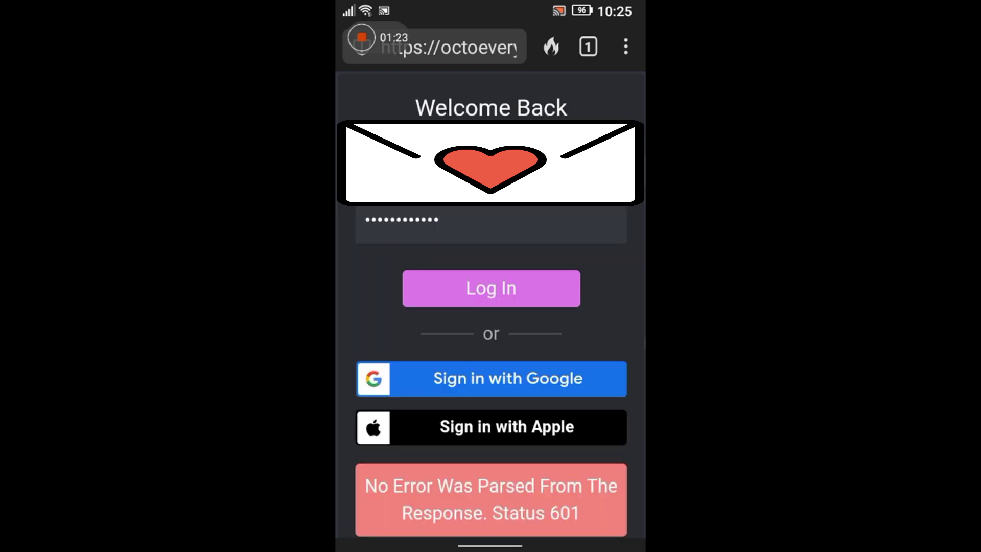
click(490, 288)
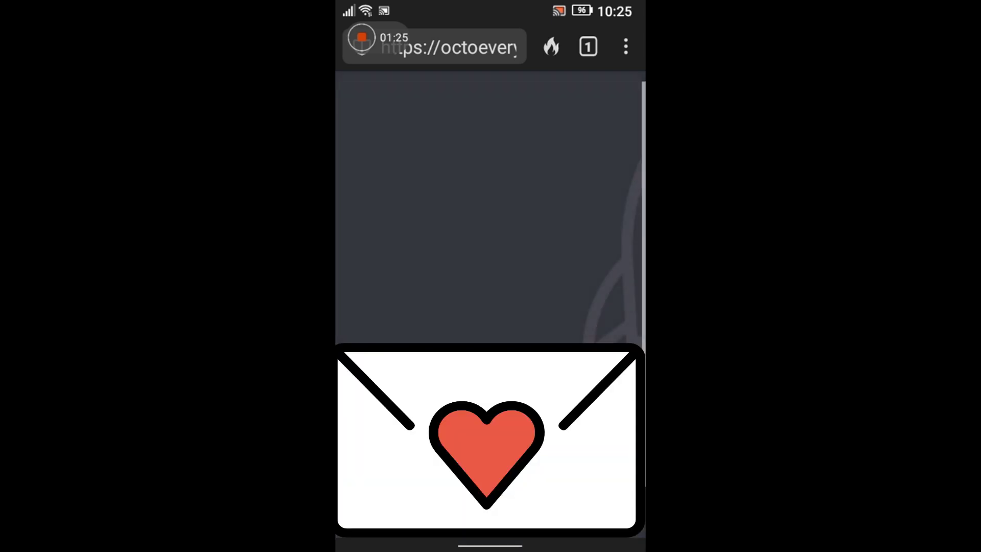
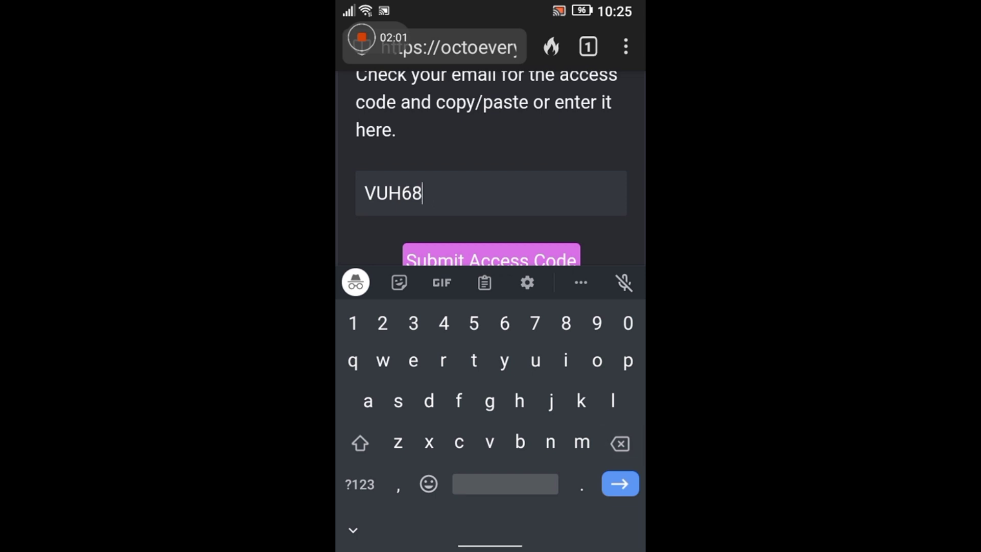
- Enter the emailed access code on the login approval page, fixing typos, and submit it
key(Return)
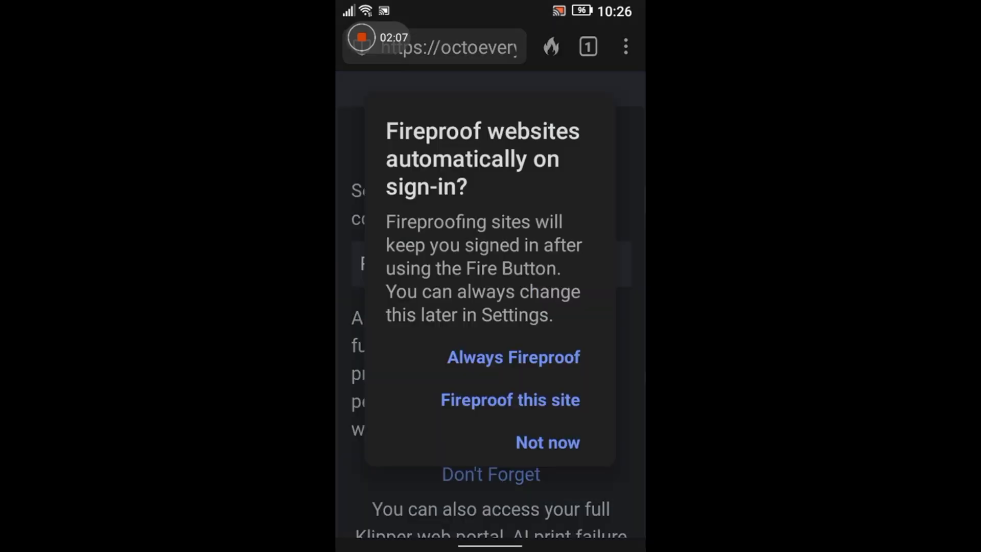
- Decline fireproofing, then authorize Mobileraker for RatRig-TEST with Connect & Finish and accept the app prompt
click(548, 441)
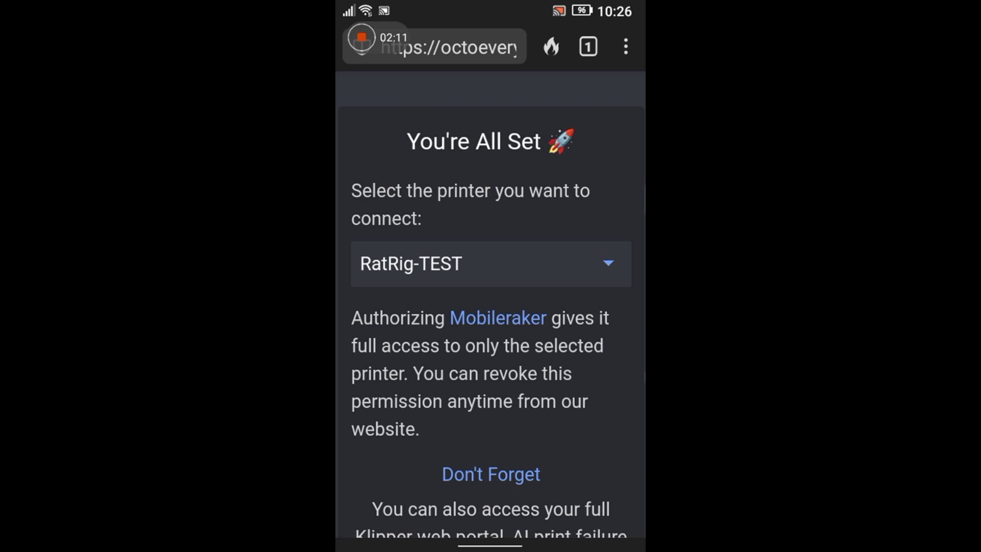
scroll(490, 307, down, 5)
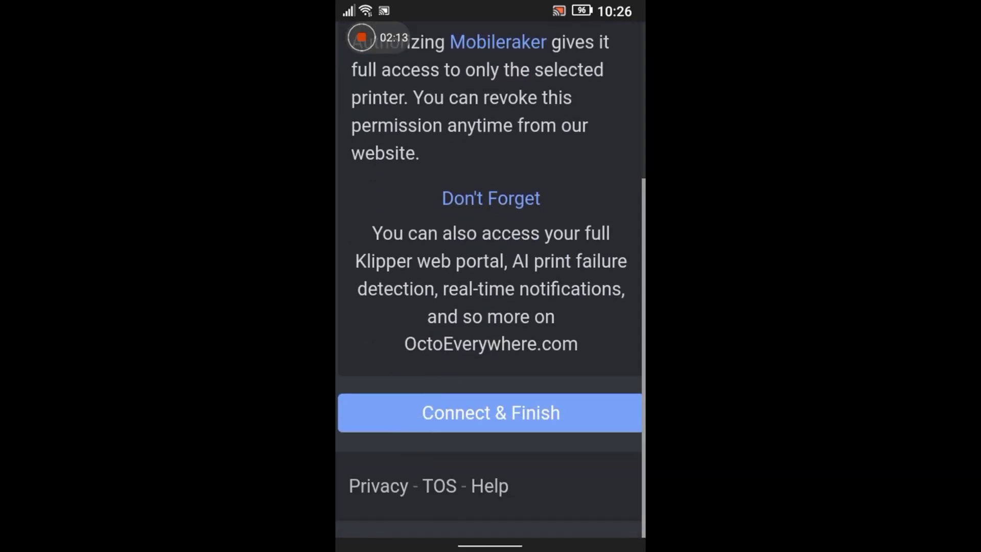
click(492, 413)
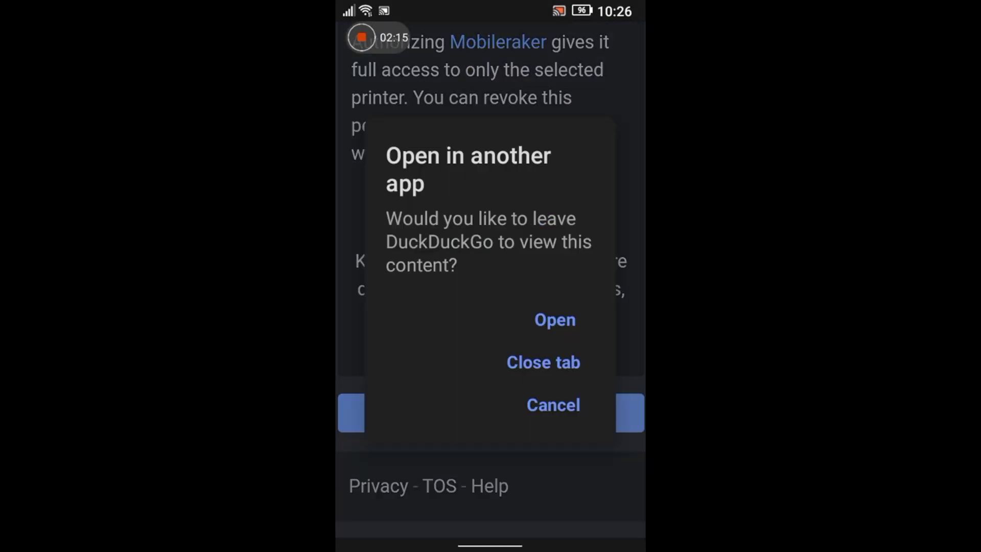
click(554, 404)
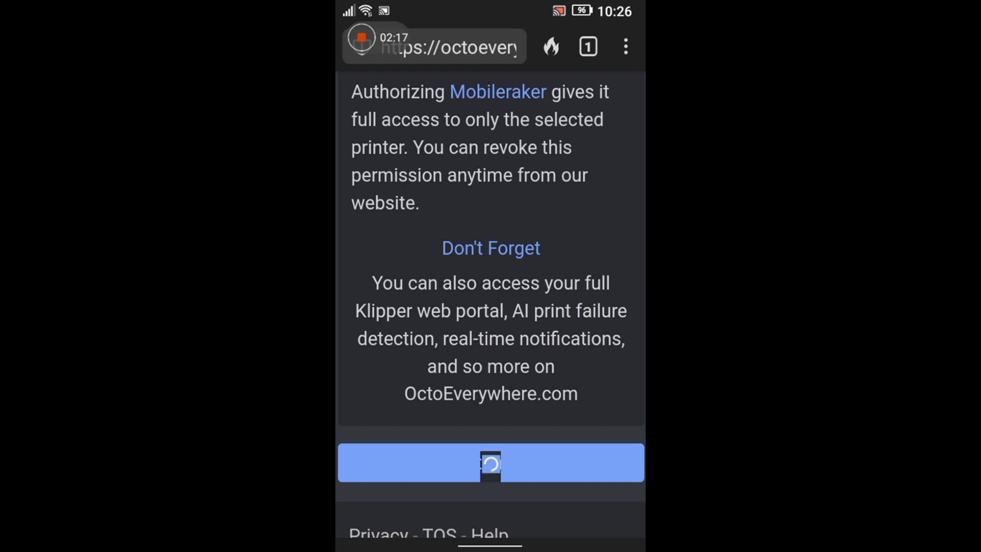
- Switch from the browser back to the Mobileraker app through recent apps
scroll(491, 277, up, 3)
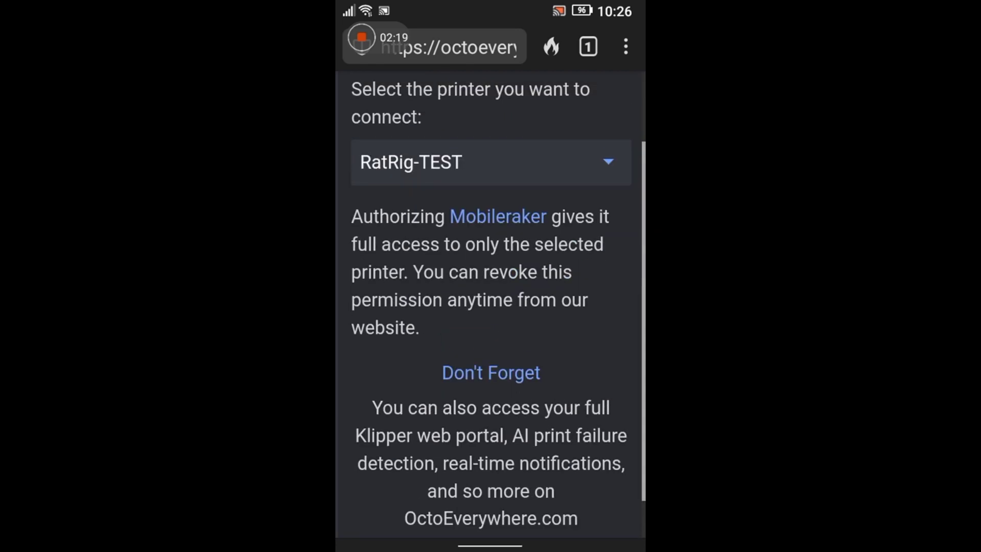
scroll(490, 276, down, 4)
scroll(490, 276, up, 3)
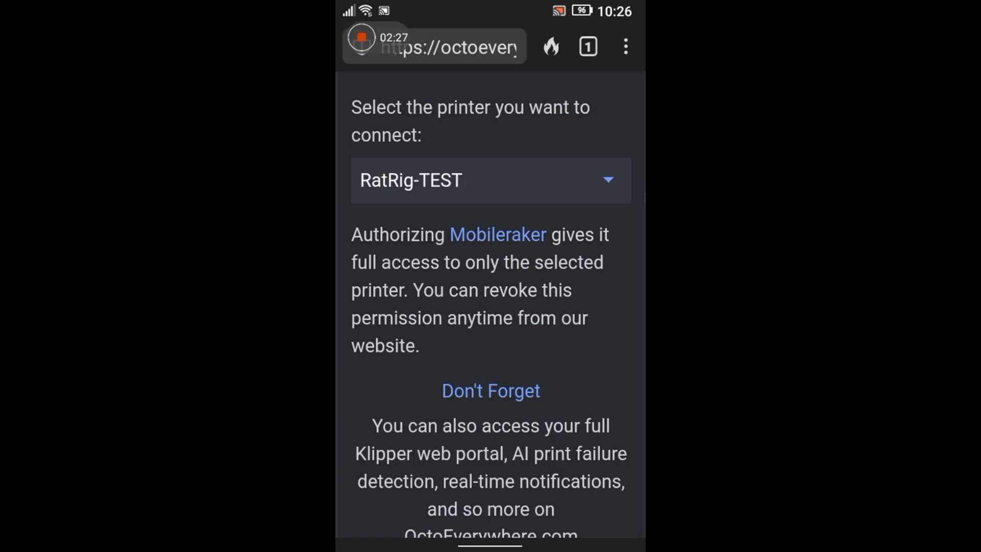
scroll(490, 276, down, 3)
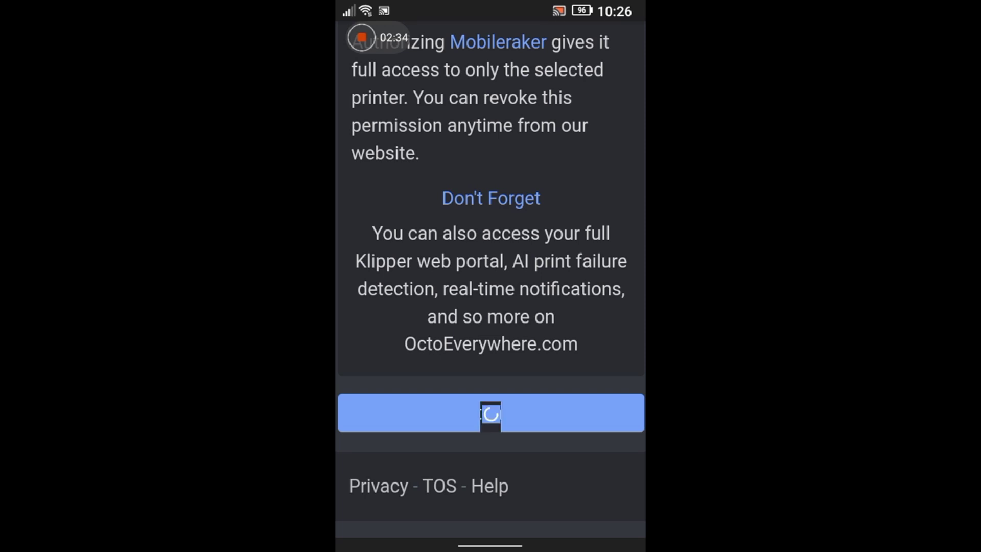
drag(489, 545, 490, 358)
drag(408, 229, 588, 230)
click(490, 230)
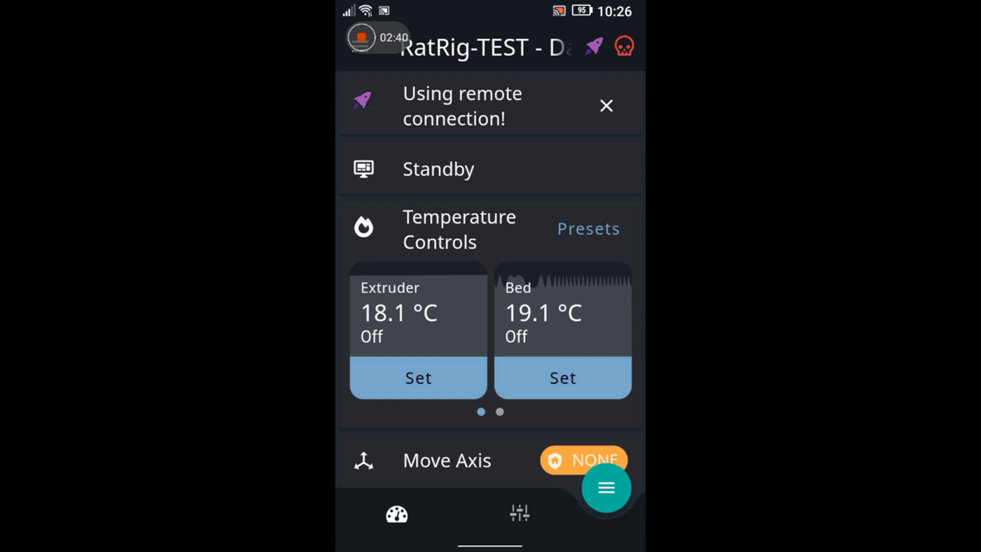
- Scroll the RatRig-TEST dashboard down past extruder 18.1 °C and bed 19.1 °C toward Move Axis
scroll(491, 306, down, 4)
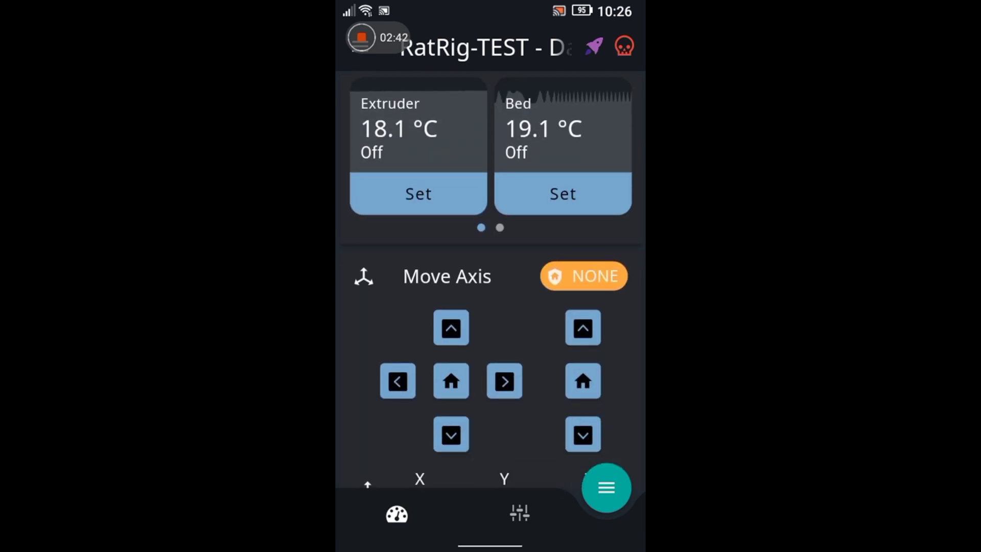